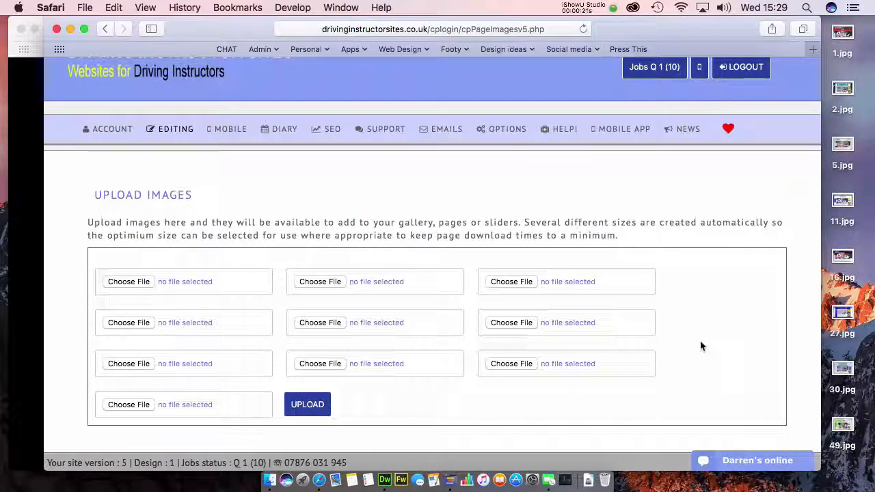
Step: Choose AM-gen-img.jpg from the Desktop for the first upload slot
mouse_move(164, 136)
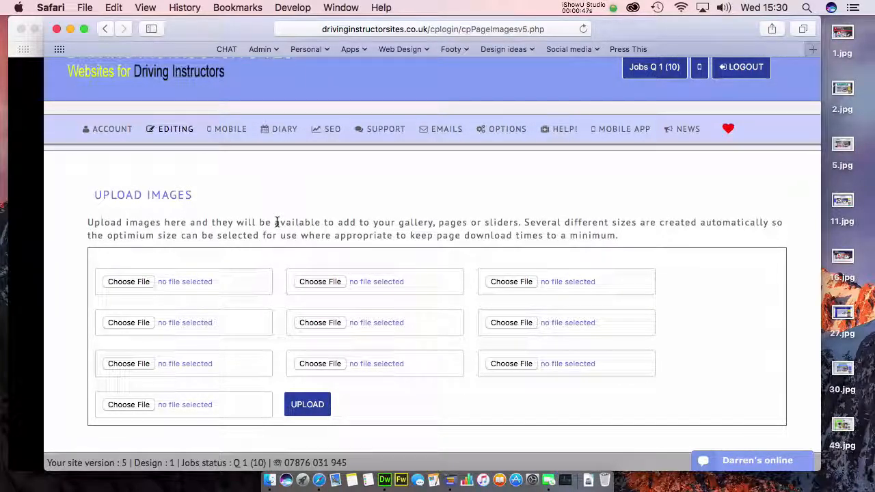
scroll(276, 225, "up", 2)
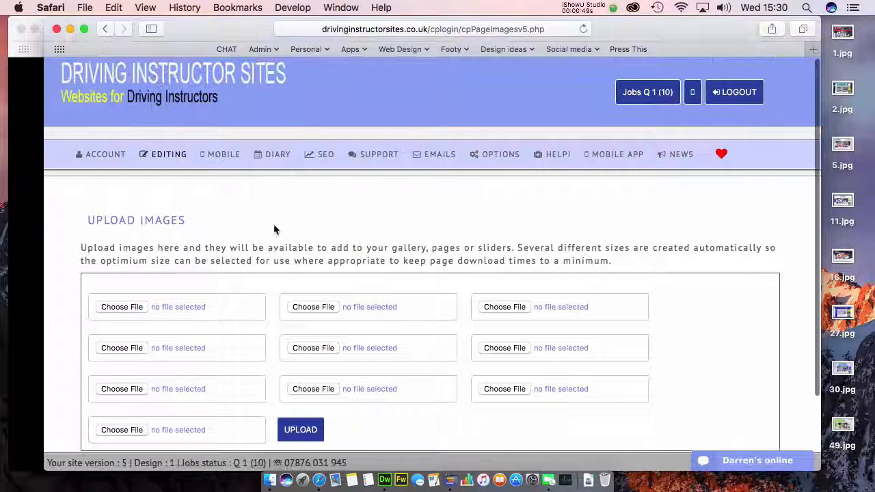
left_click_drag(234, 30, 252, 30)
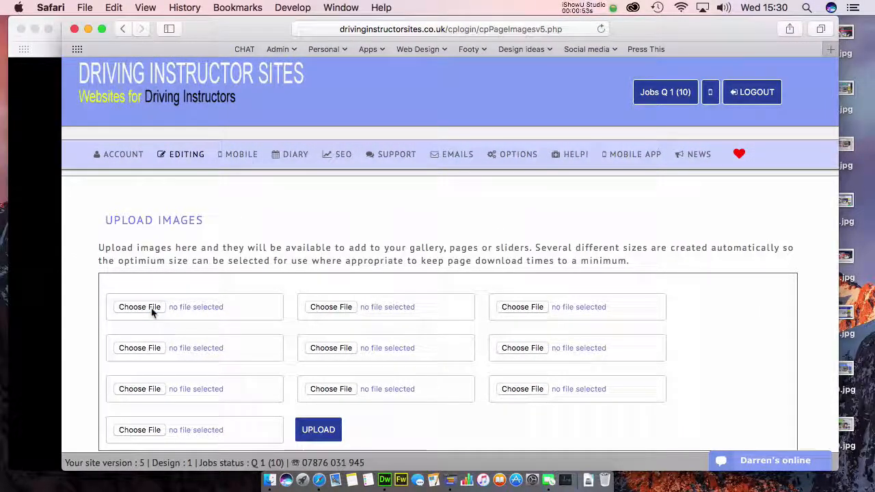
left_click(183, 346)
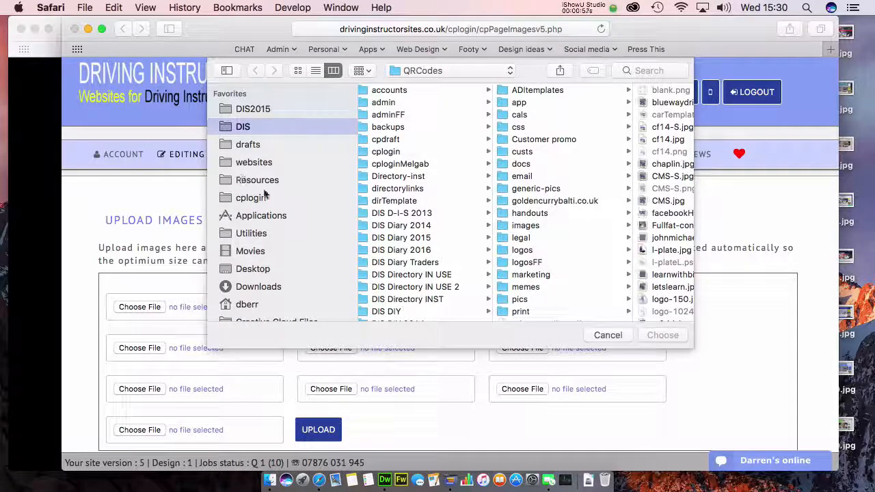
left_click(268, 269)
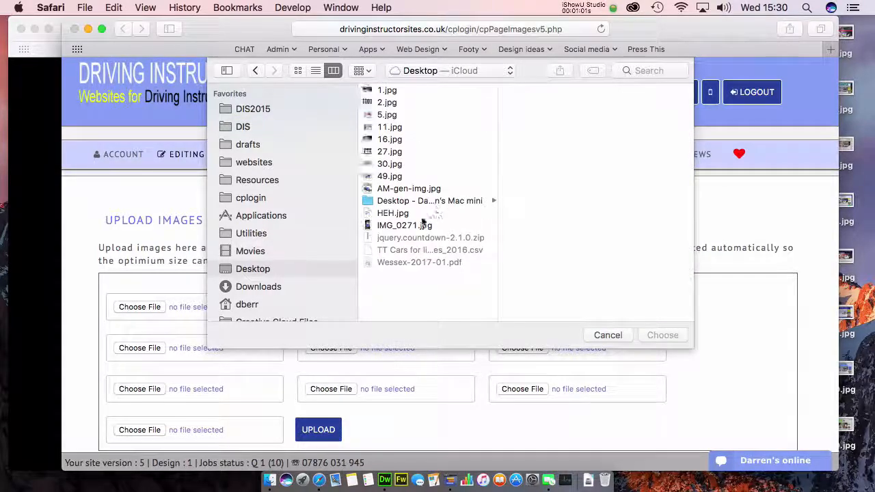
left_click(411, 189)
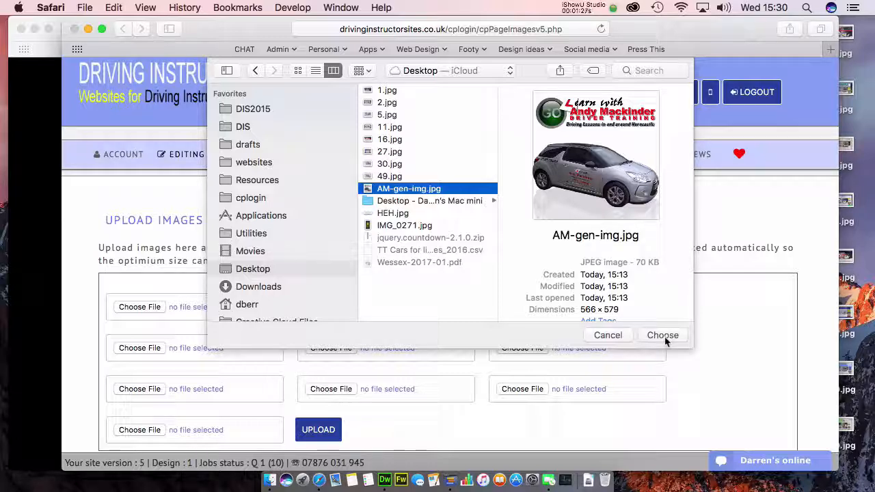
left_click(663, 335)
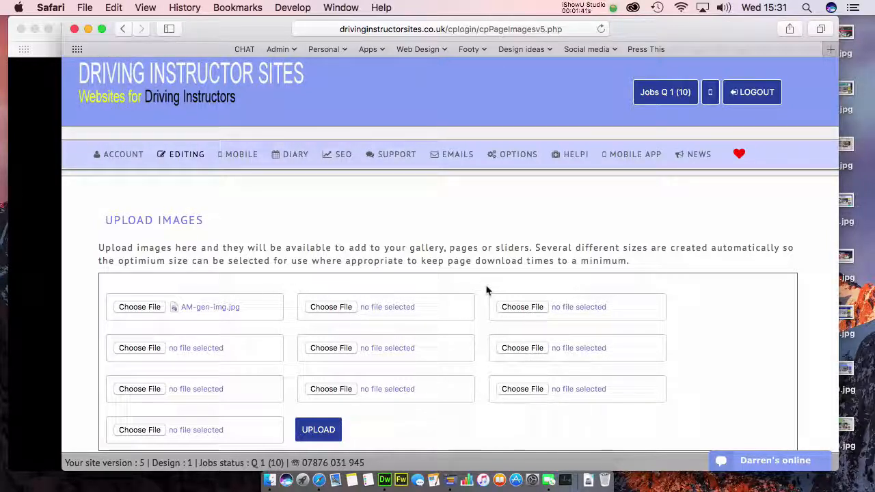
Step: Upload AM-gen-img.jpg and scroll down to its new entry with Description and Alt tag fields
scroll(487, 291, "down", 1)
left_click(320, 427)
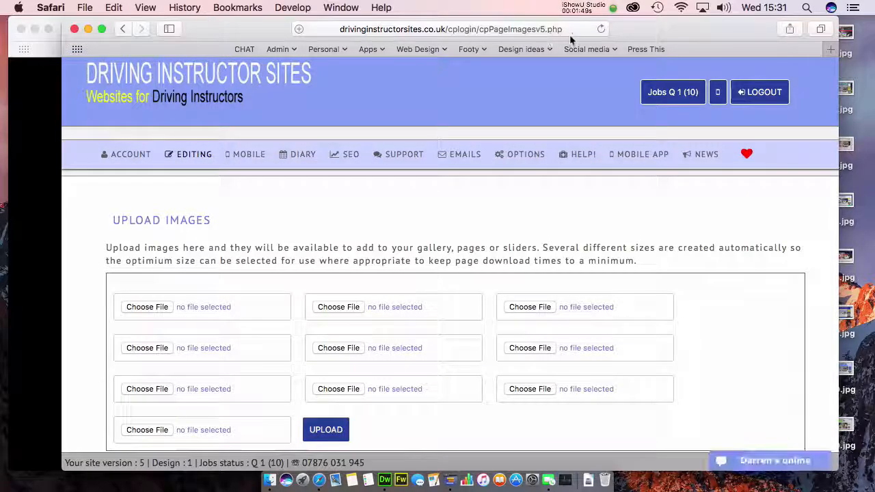
scroll(705, 343, "down", 3)
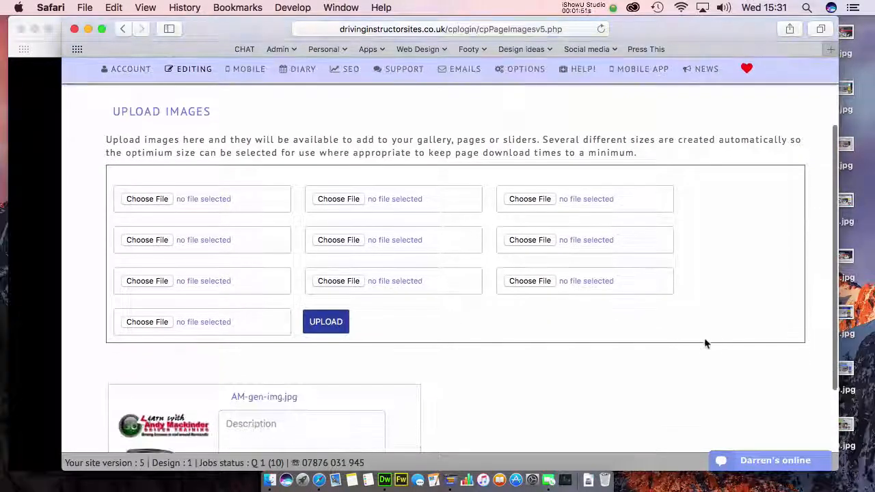
scroll(705, 344, "down", 3)
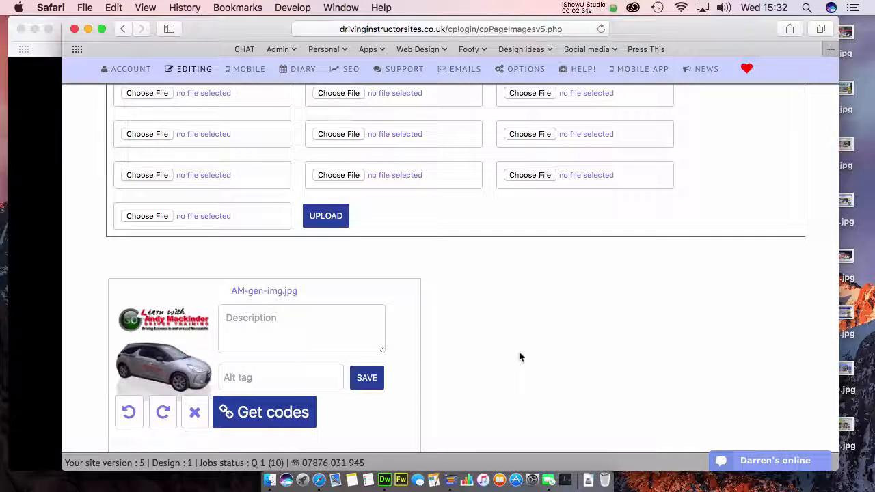
scroll(519, 357, "down", 1)
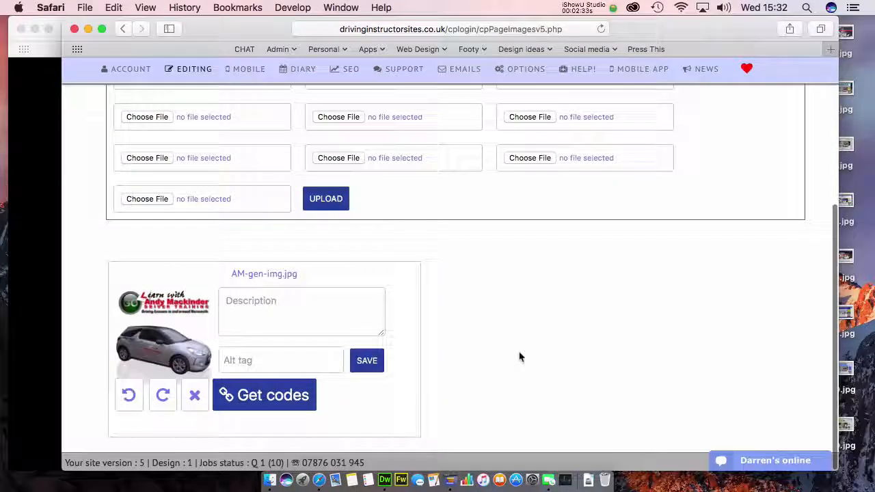
left_click(222, 294)
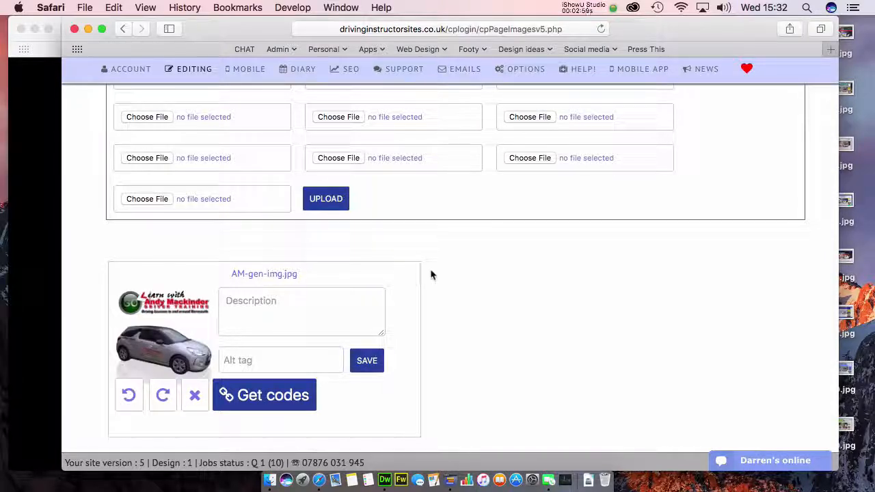
scroll(437, 275, "down", 1)
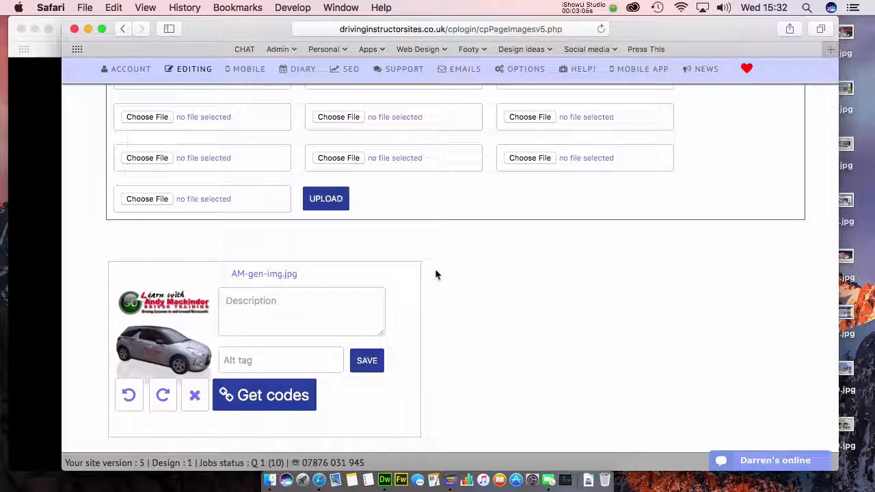
left_click(328, 317)
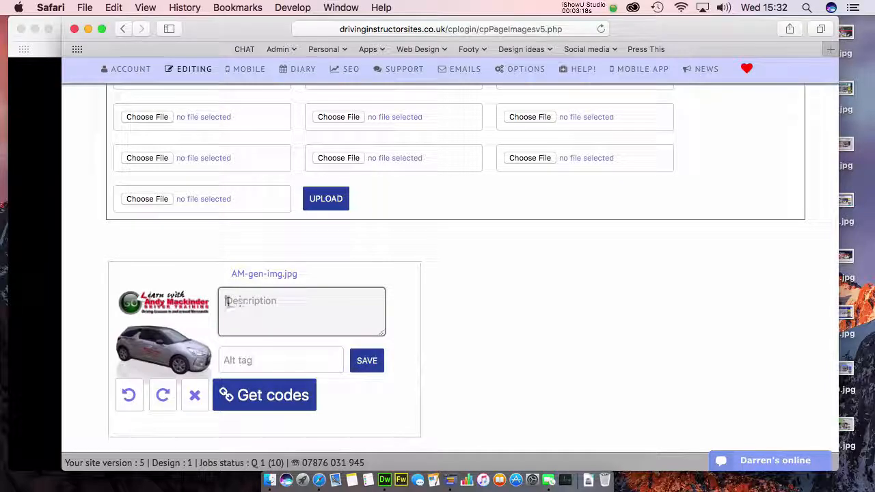
Step: Enter the description 'Learn to drive in Horncastle with' followed by the instructor's name
left_click(285, 354)
left_click(254, 306)
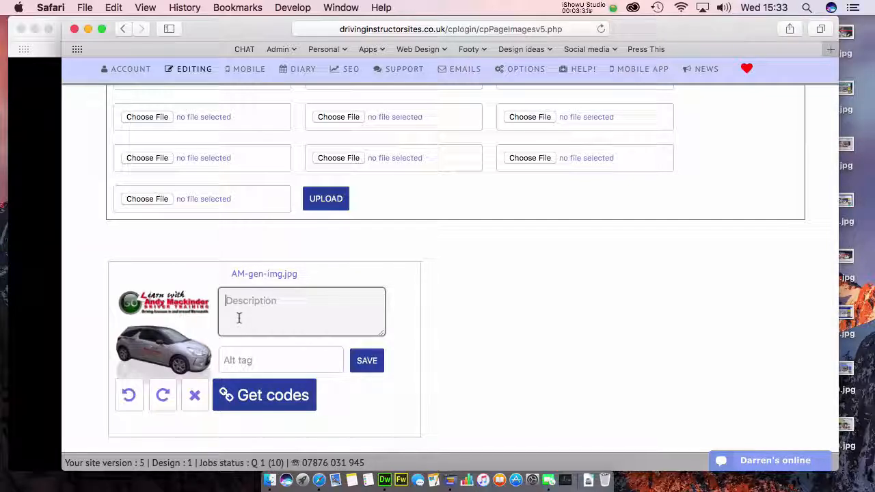
type("Learn to ")
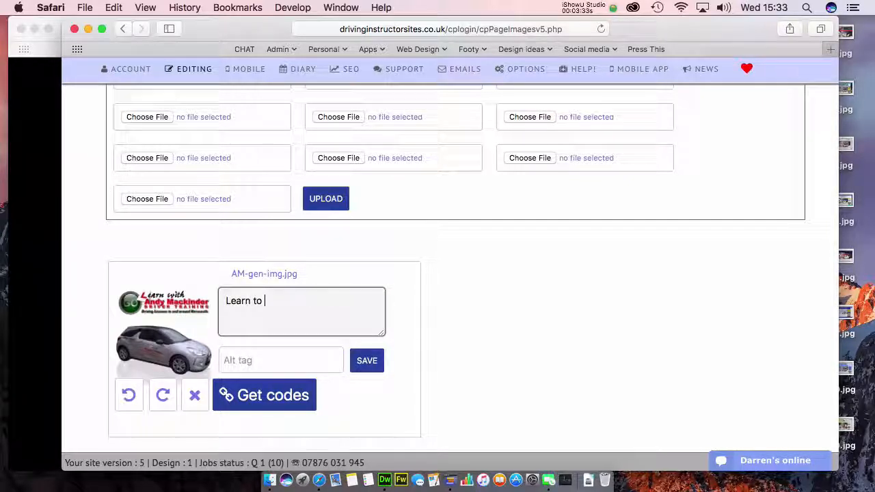
type("drive in")
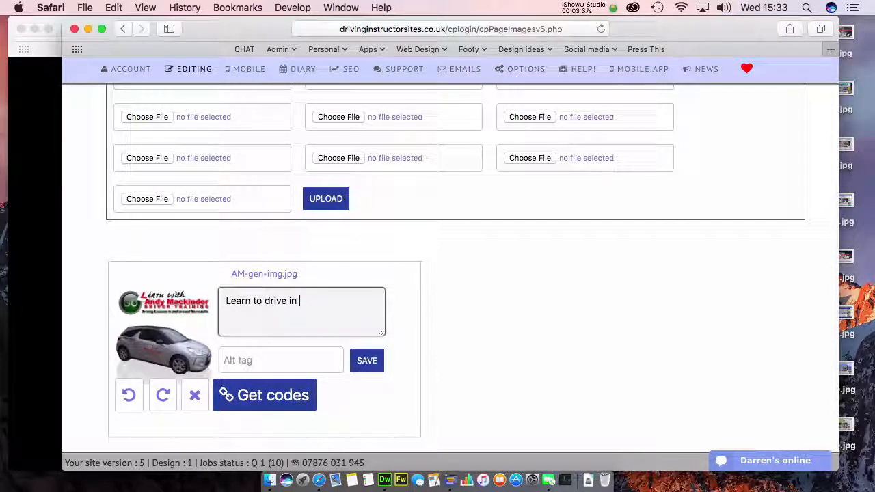
type("Horncas")
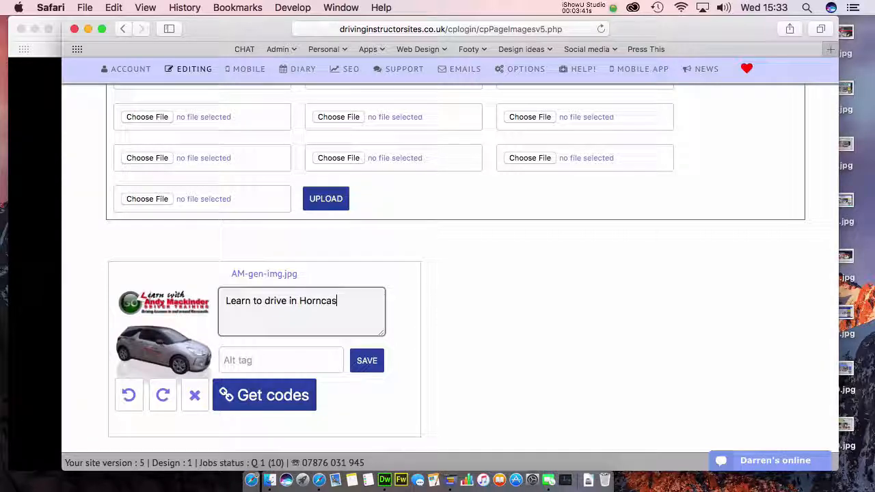
type("tle with")
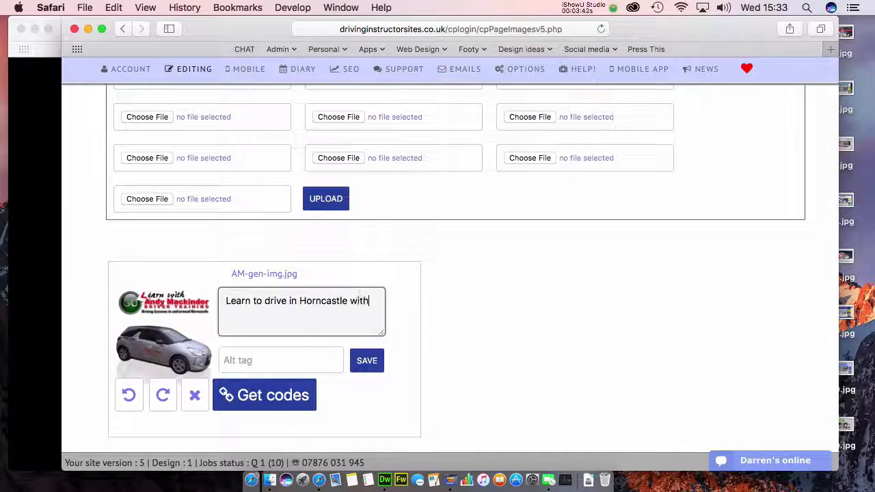
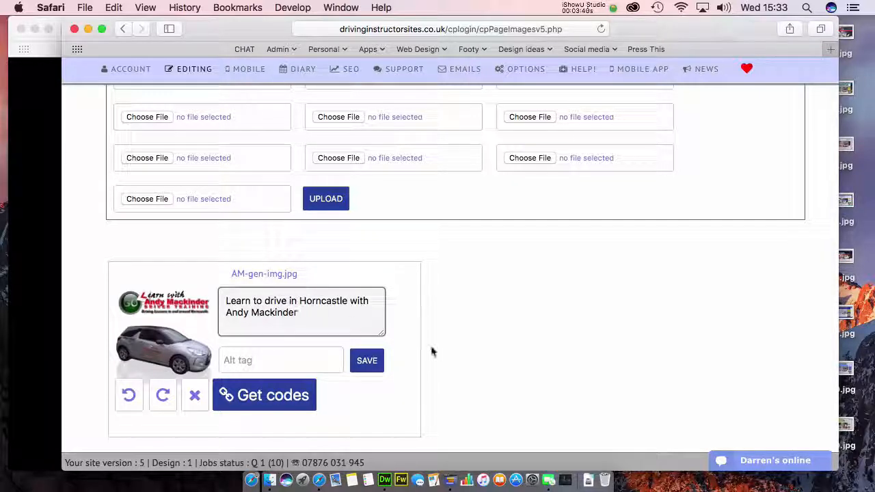
left_click(247, 361)
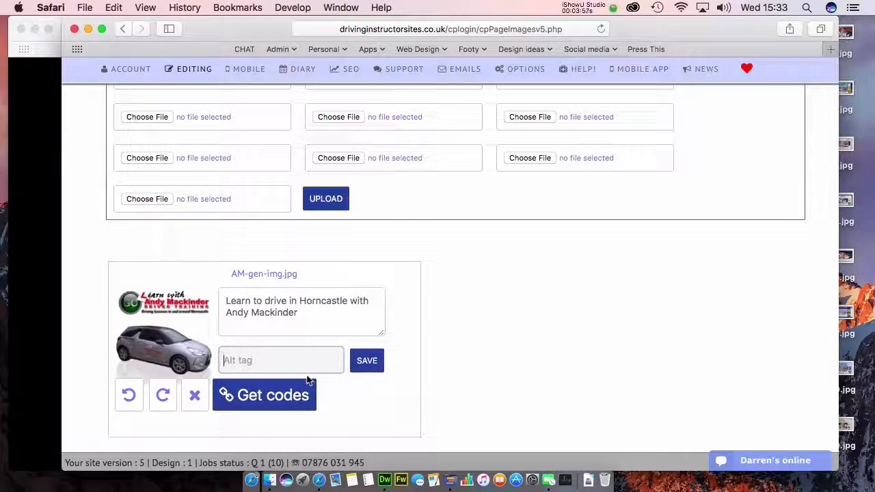
scroll(415, 347, "up", 3)
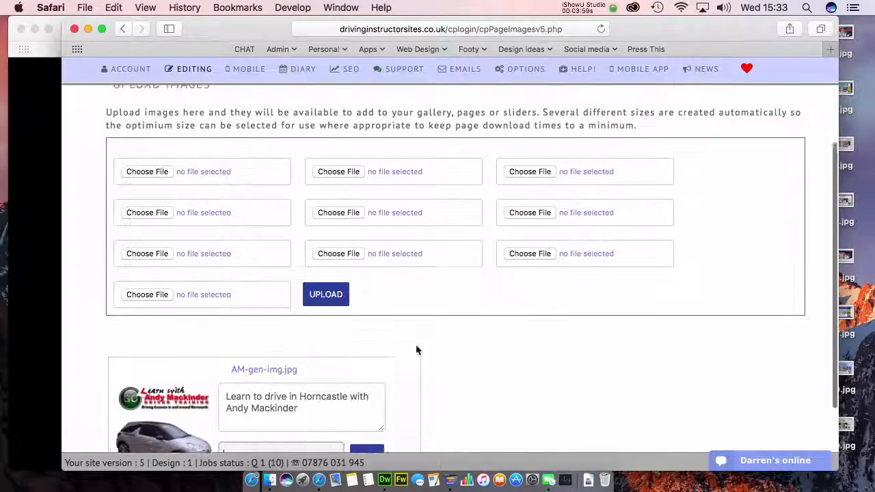
scroll(416, 350, "down", 3)
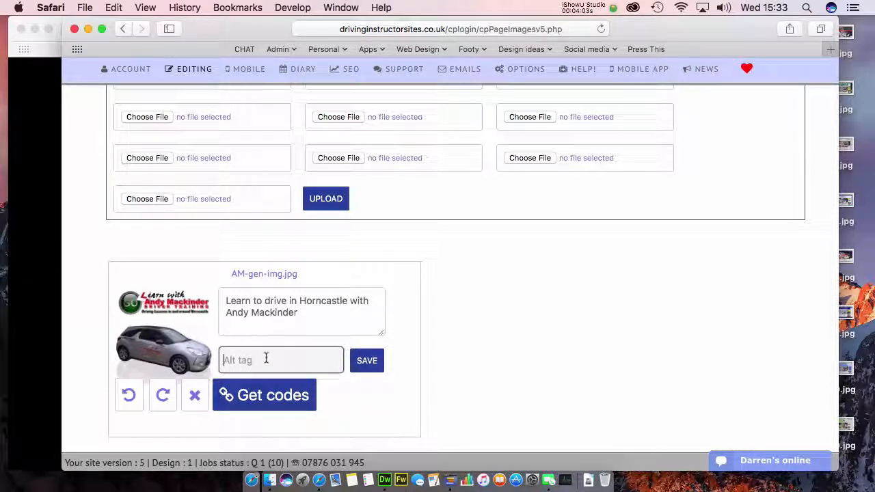
Step: Give AM-gen-img.jpg's alt tag the same Horncastle text as its description and save it
left_click(254, 303)
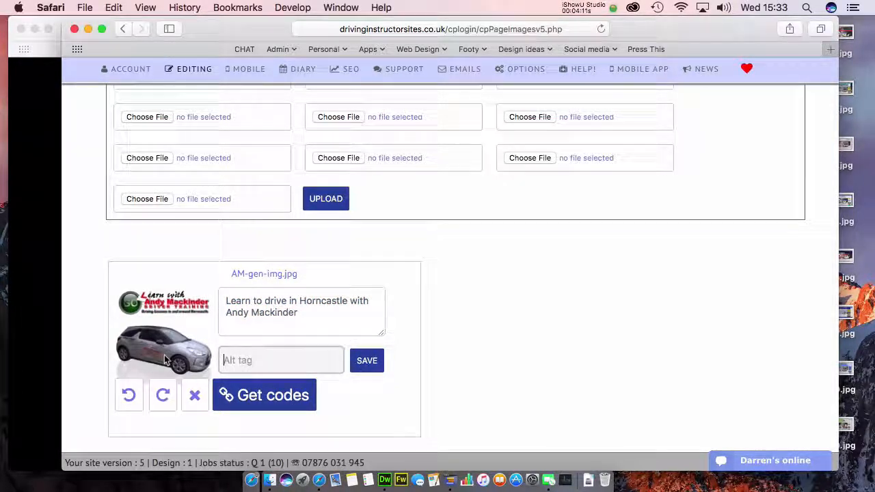
left_click(236, 360)
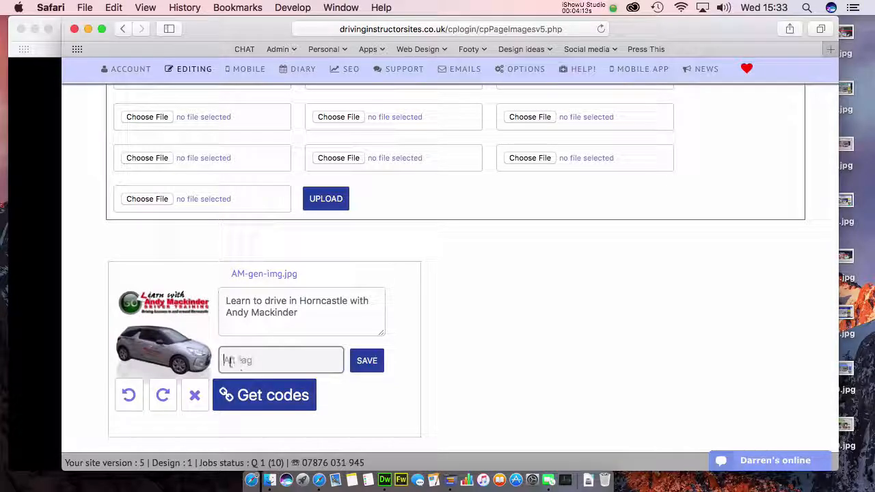
left_click(289, 312)
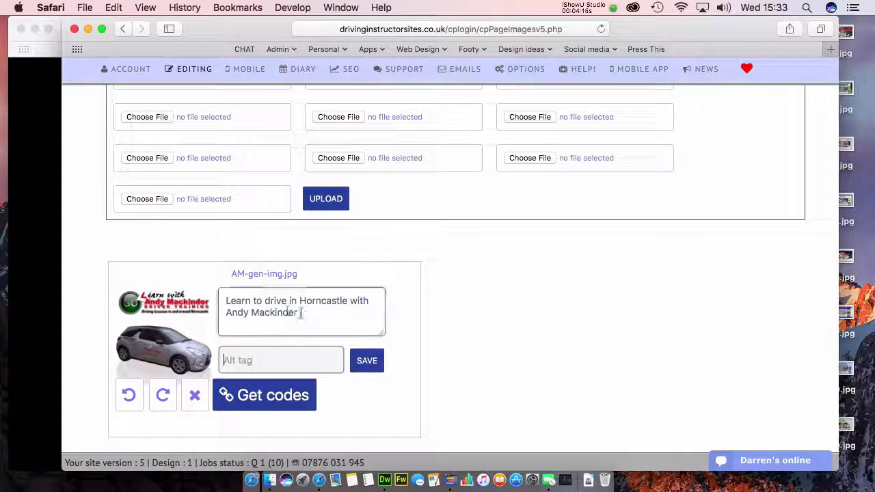
key("super+a")
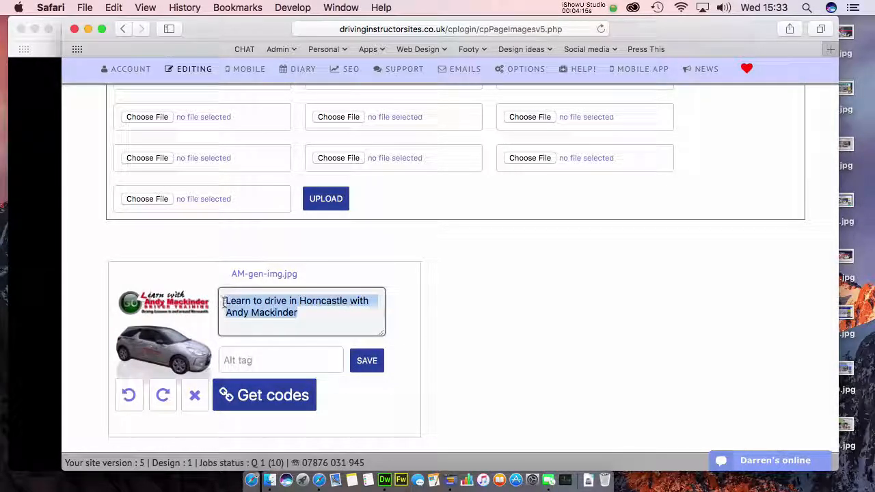
left_click(315, 316)
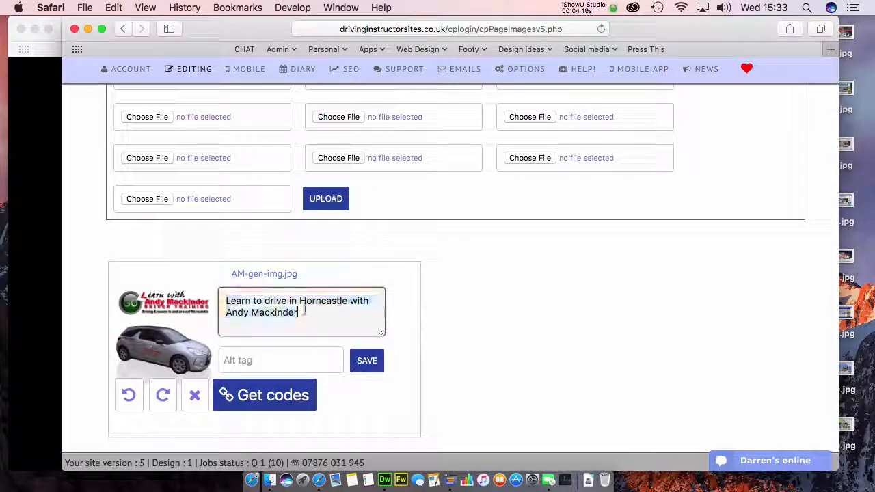
left_click(264, 363)
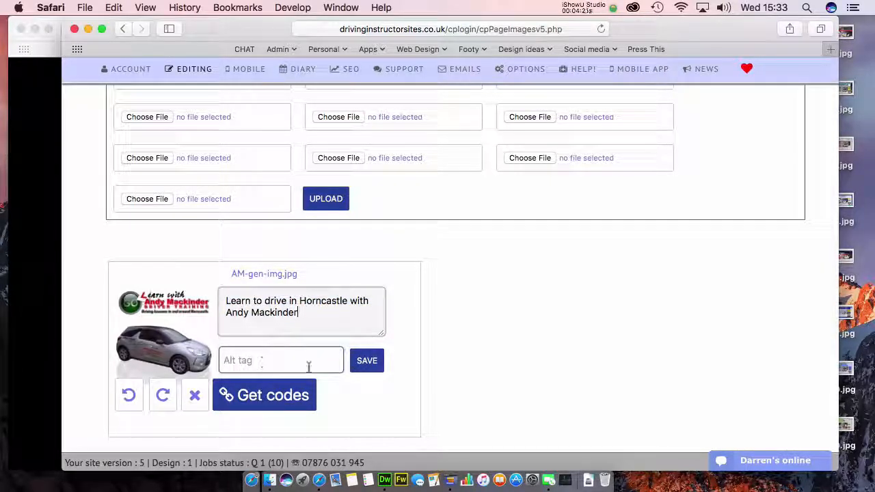
left_click(244, 313)
left_click_drag(227, 302, 313, 318)
left_click(259, 363)
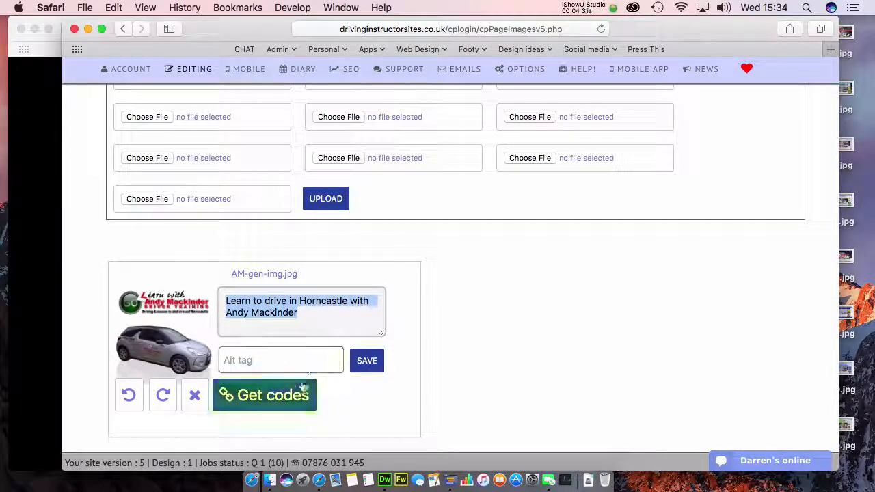
left_click(367, 362)
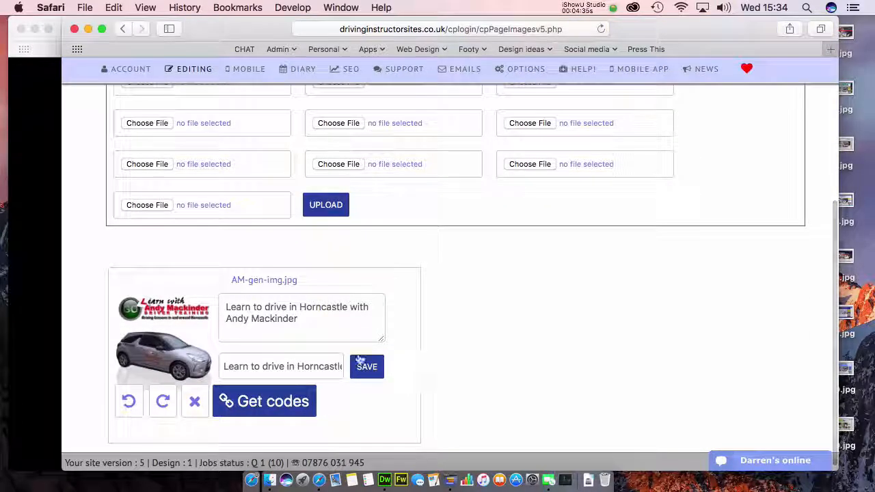
left_click_drag(227, 367, 344, 368)
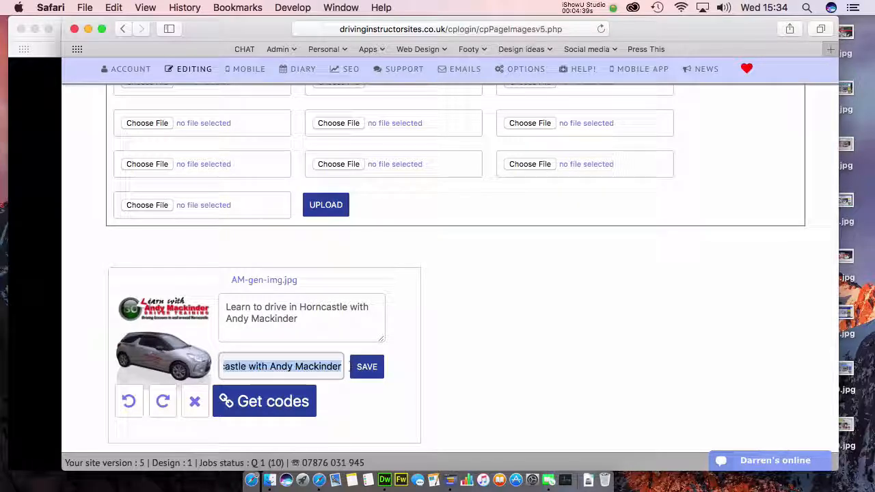
left_click_drag(299, 318, 217, 309)
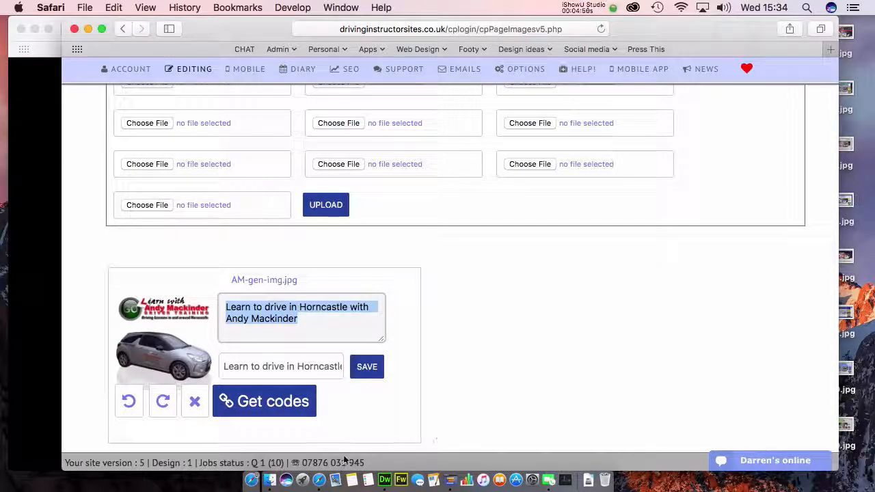
Step: Open the embed-code options for AM-gen-img.jpg and set the image size to 350 px
left_click(271, 405)
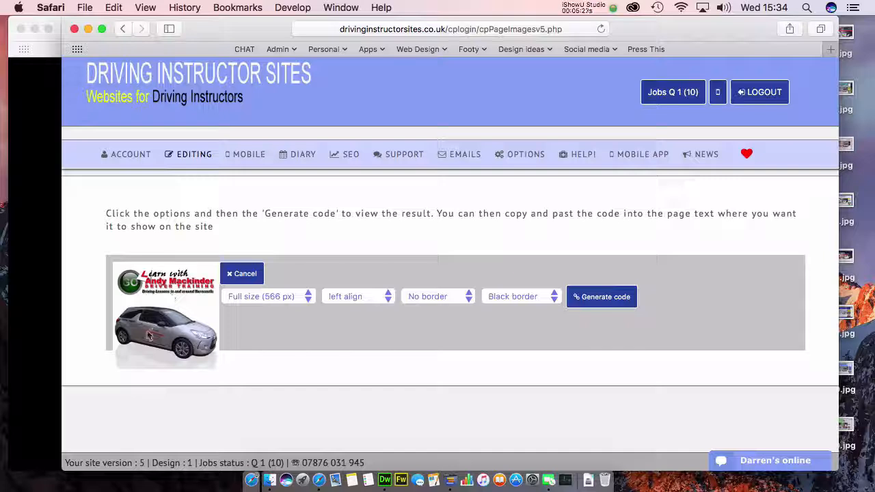
left_click(309, 300)
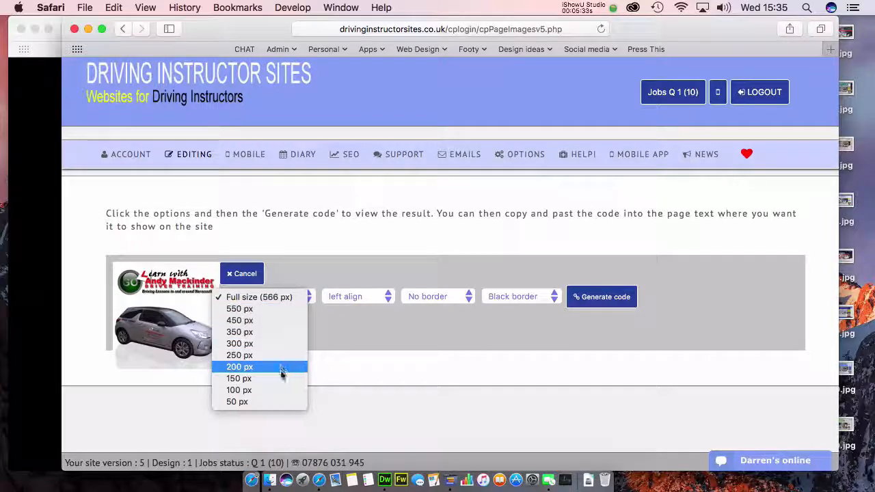
left_click(262, 309)
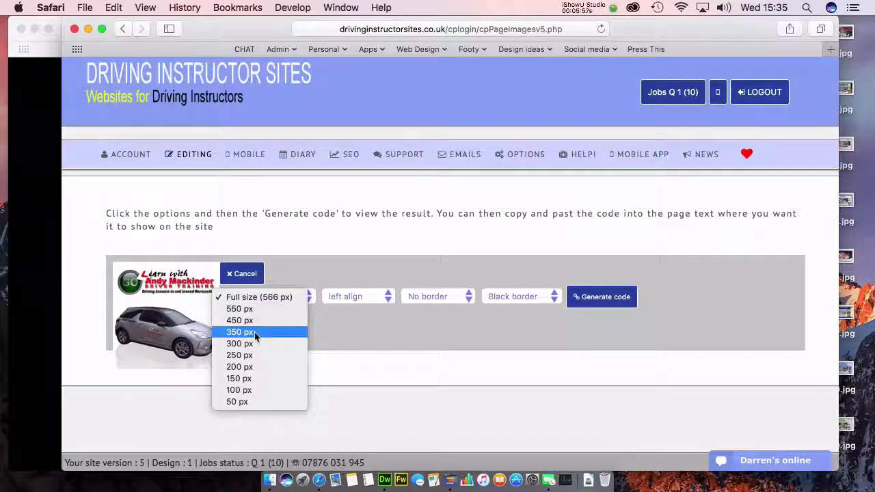
left_click(254, 333)
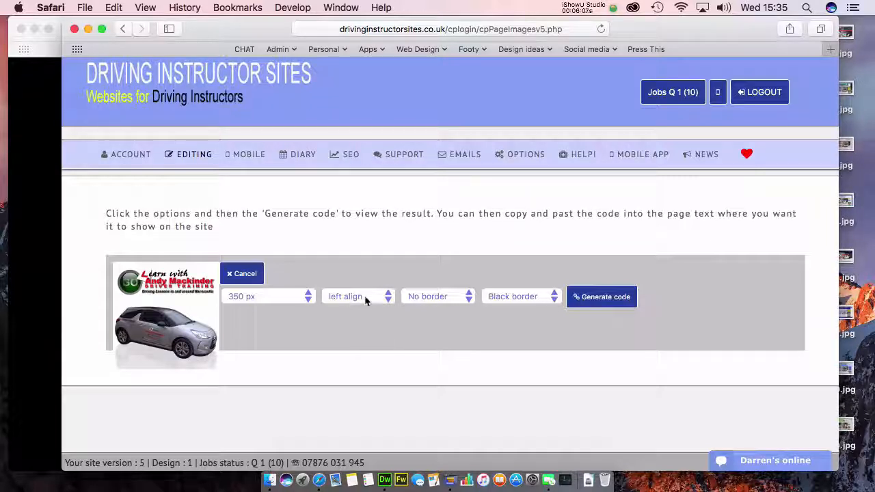
Step: Add a 7px yellow border and generate the embed code with its preview
left_click(521, 301)
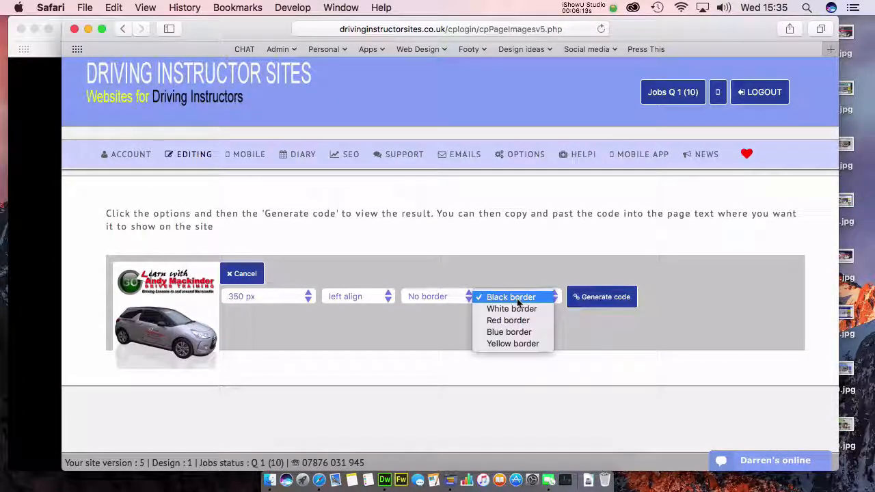
left_click(438, 297)
left_click(442, 297)
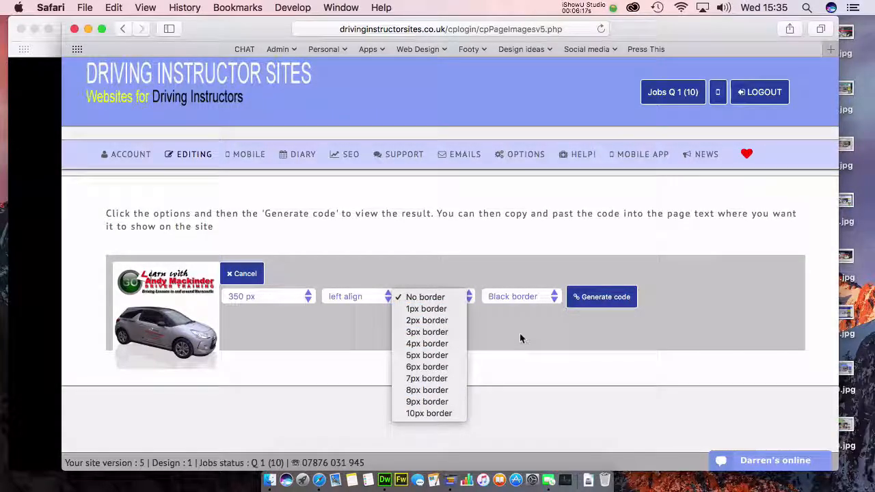
left_click(545, 385)
left_click(433, 299)
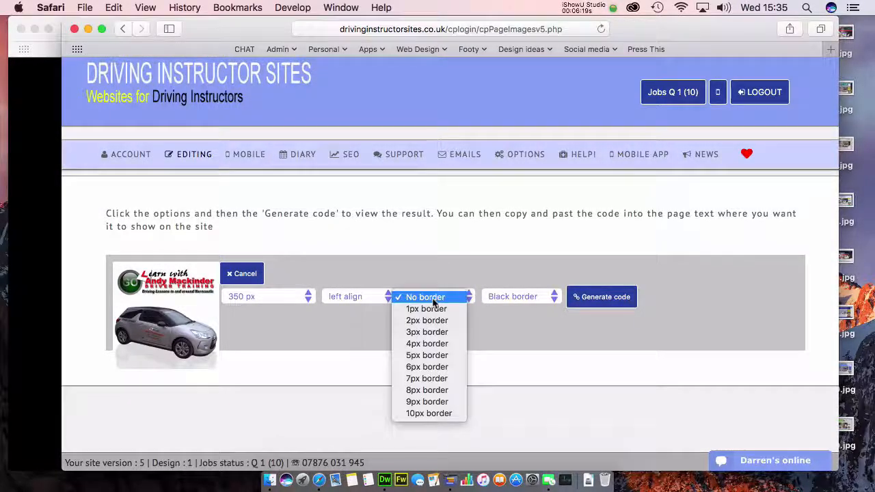
left_click(435, 380)
left_click(520, 298)
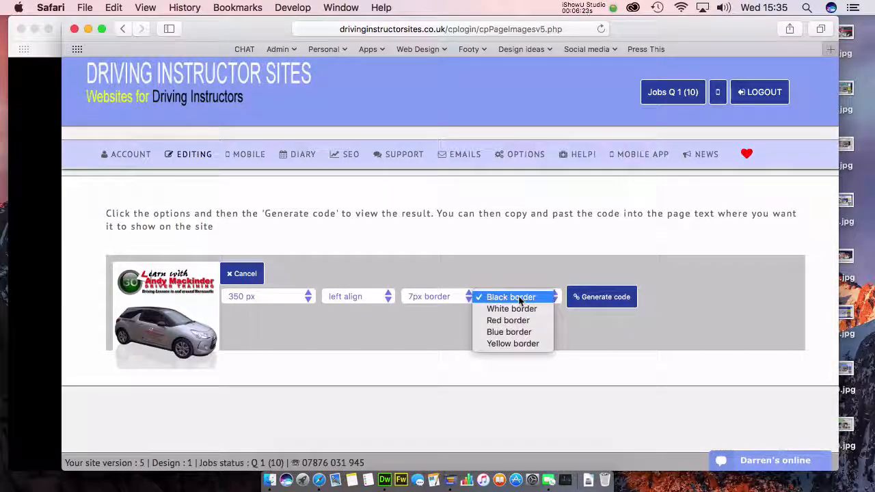
left_click(507, 345)
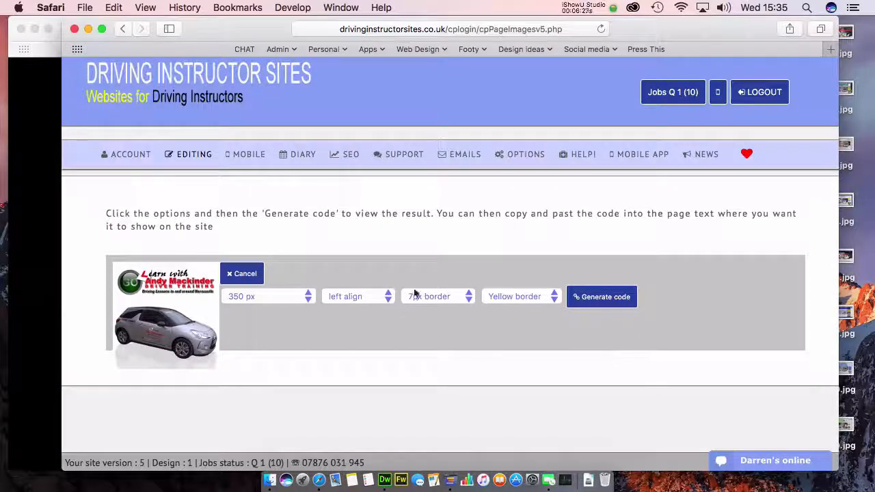
left_click(601, 301)
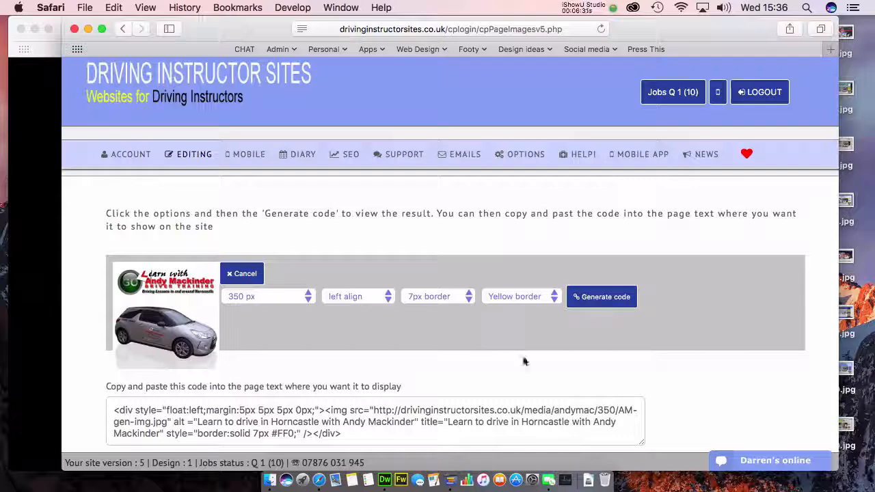
scroll(693, 361, "down", 5)
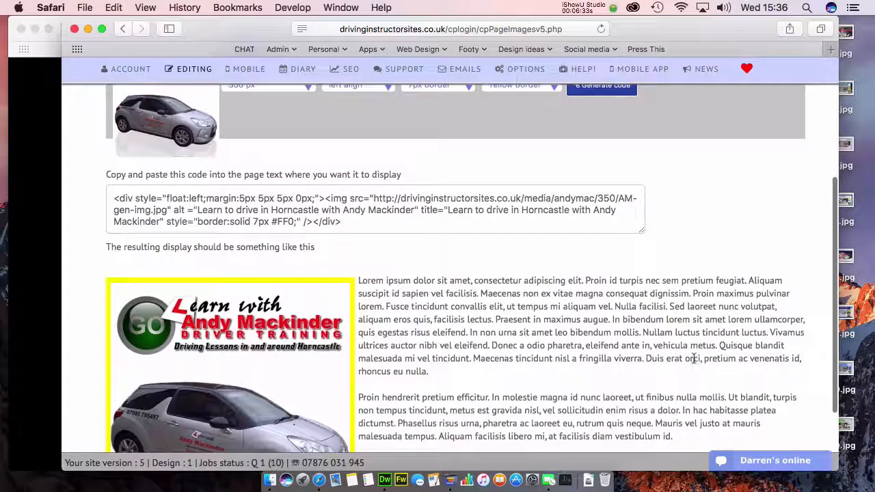
scroll(693, 361, "down", 2)
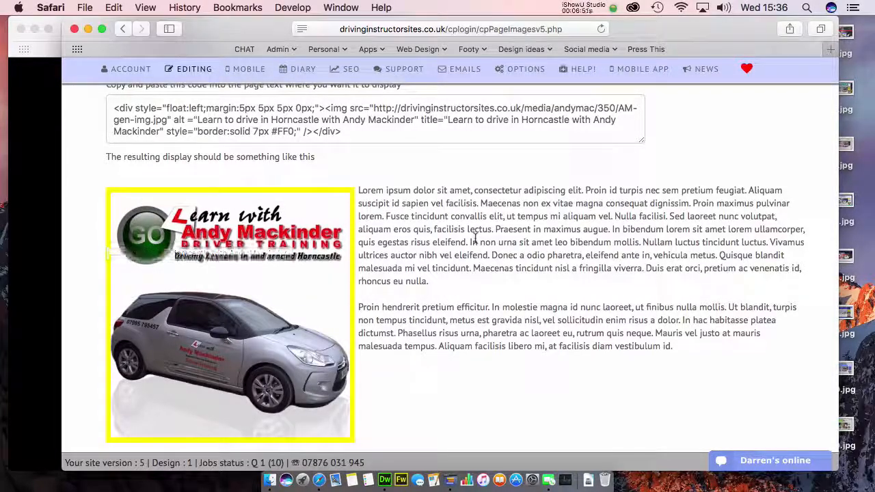
scroll(476, 237, "up", 5)
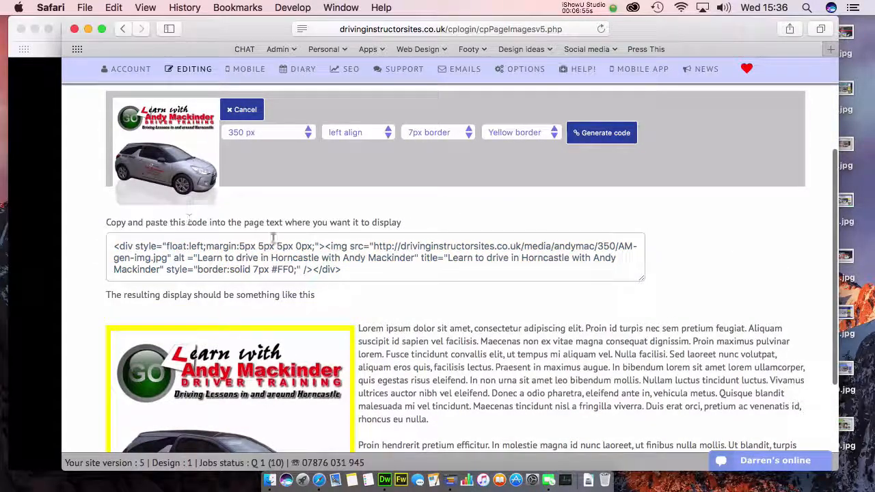
Step: Regenerate the AM-gen-img.jpg embed code at 300 px
left_click(293, 134)
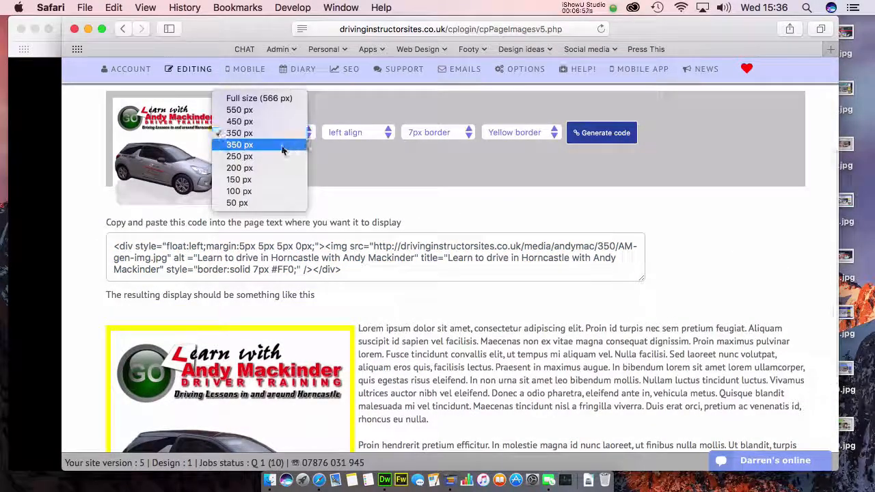
left_click(287, 144)
left_click(602, 132)
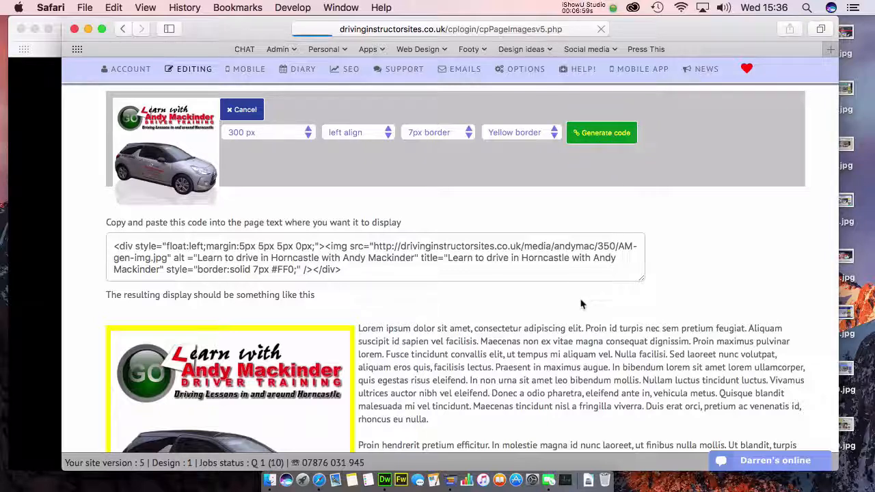
scroll(581, 305, "down", 8)
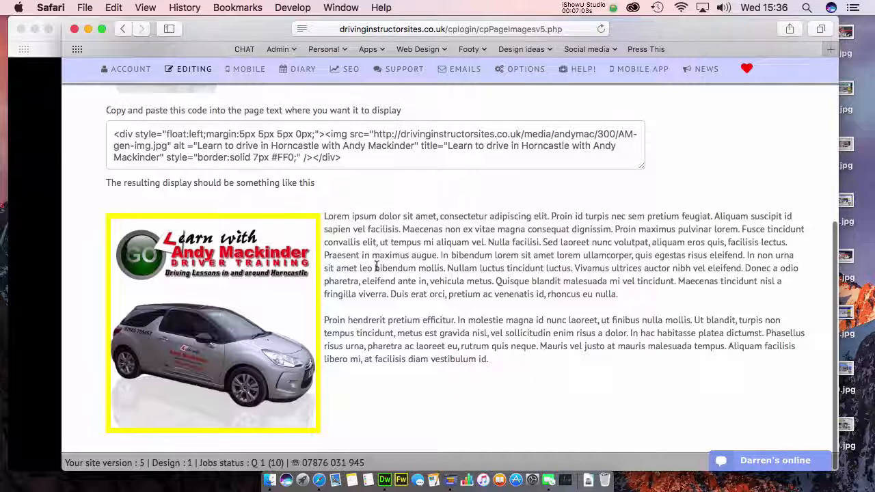
scroll(375, 267, "up", 5)
Step: Regenerate the code at 200 px and select all of it
left_click(256, 212)
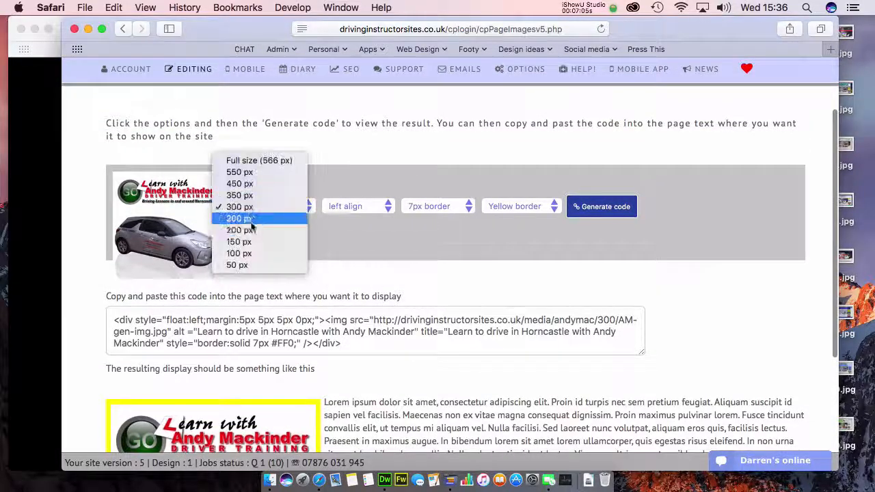
left_click(251, 228)
left_click(601, 207)
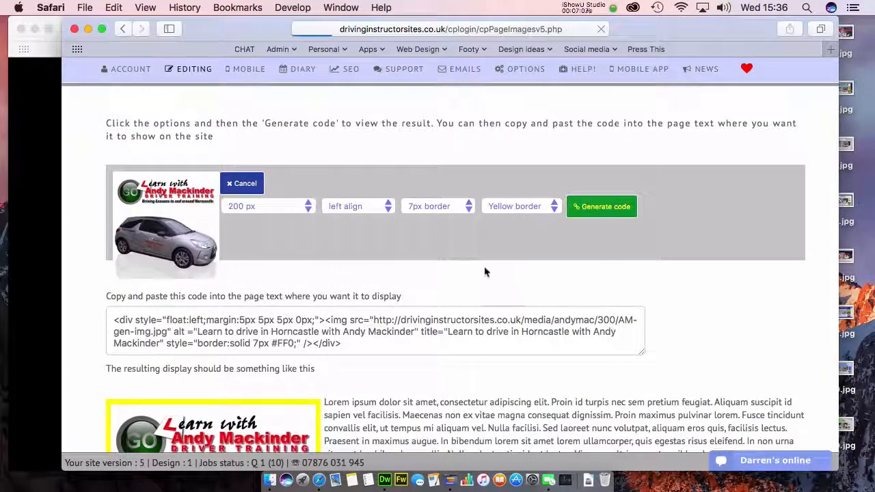
scroll(485, 272, "down", 5)
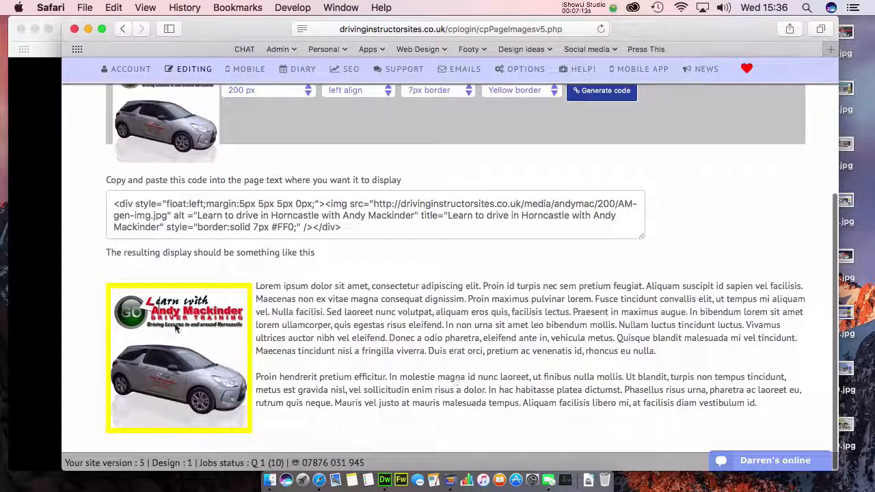
left_click(136, 212)
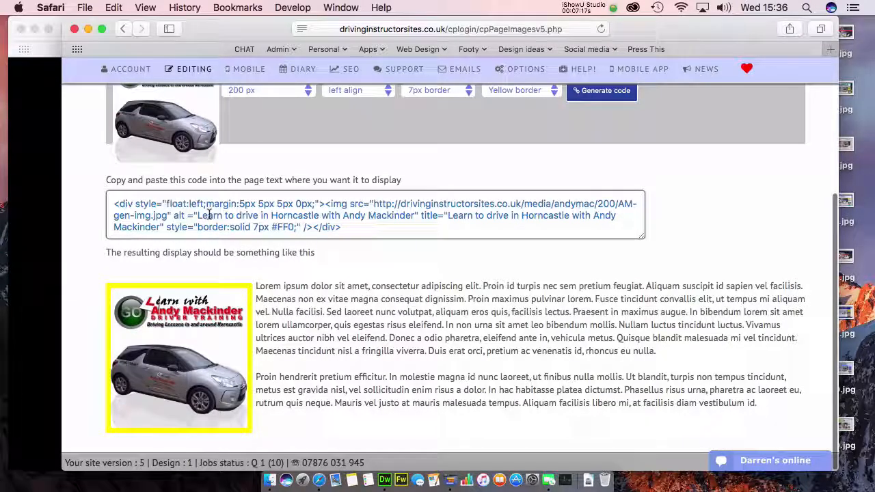
key("super+a")
key("super+c")
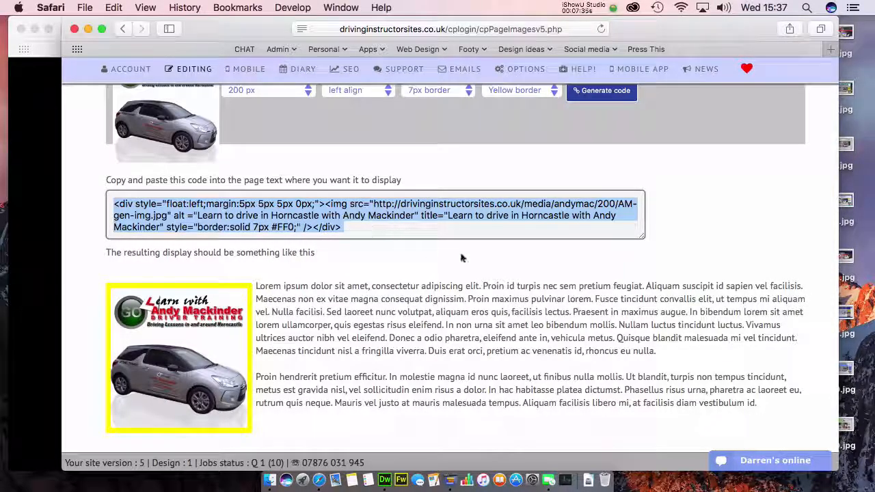
Step: Open the Home page for editing from the page list
scroll(461, 258, "up", 5)
mouse_move(210, 167)
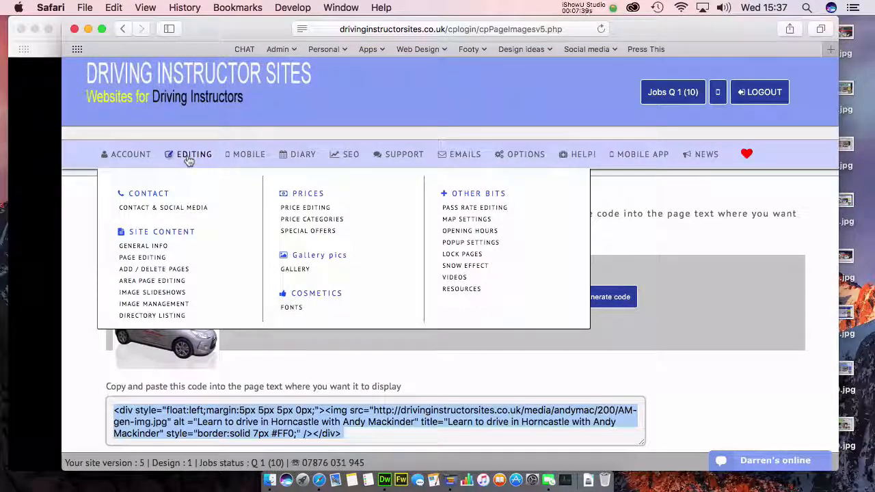
left_click(195, 161)
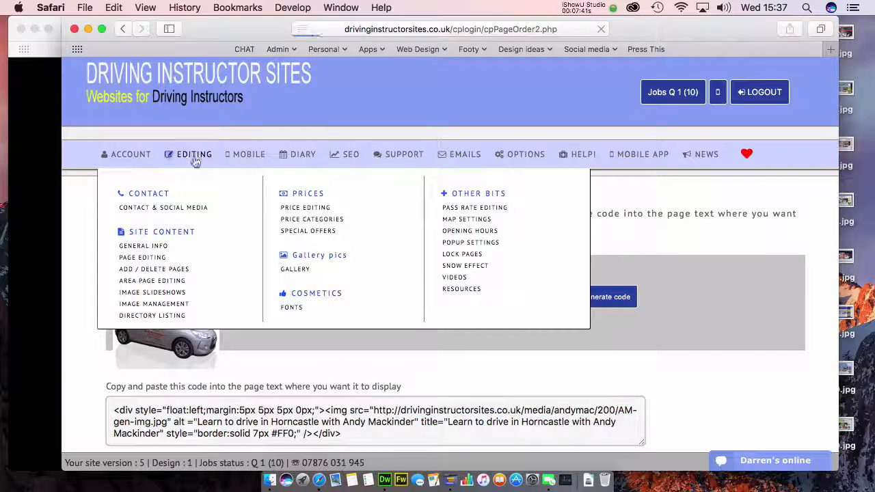
left_click_drag(260, 31, 296, 31)
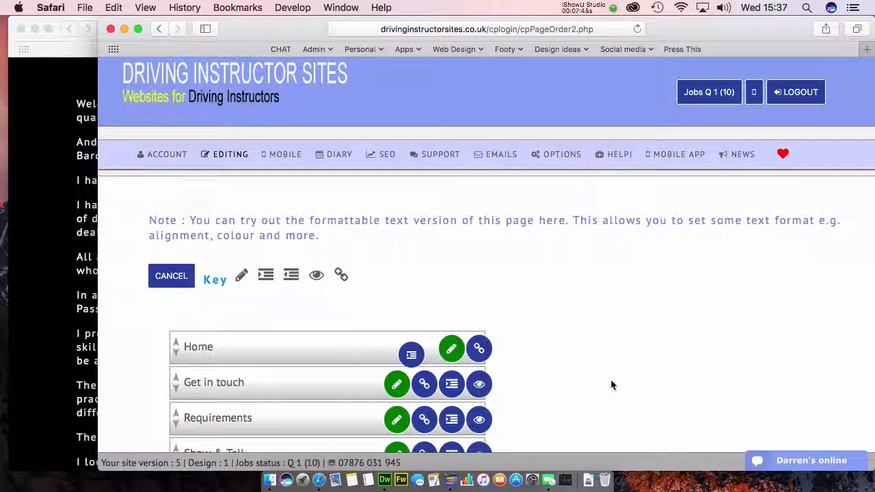
left_click(457, 352)
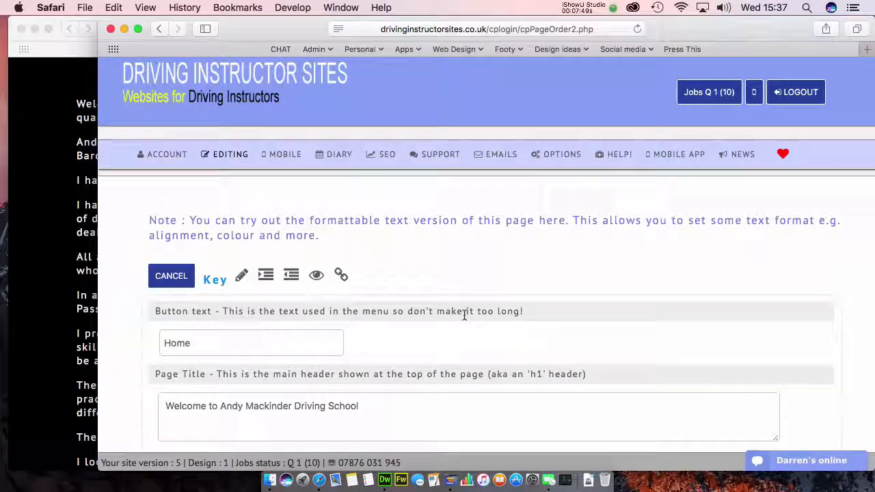
scroll(464, 314, "down", 5)
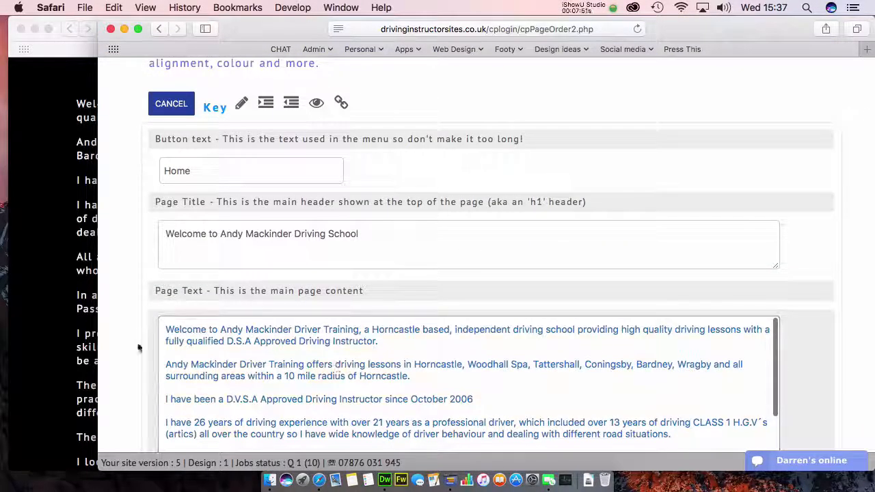
scroll(131, 349, "down", 3)
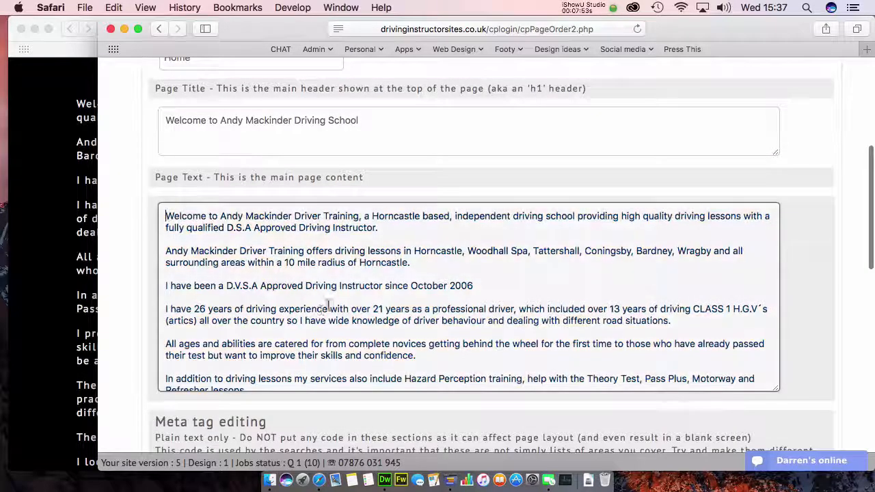
Step: Paste the 200 px yellow-bordered image code at the start of the Home page text
key("super+v")
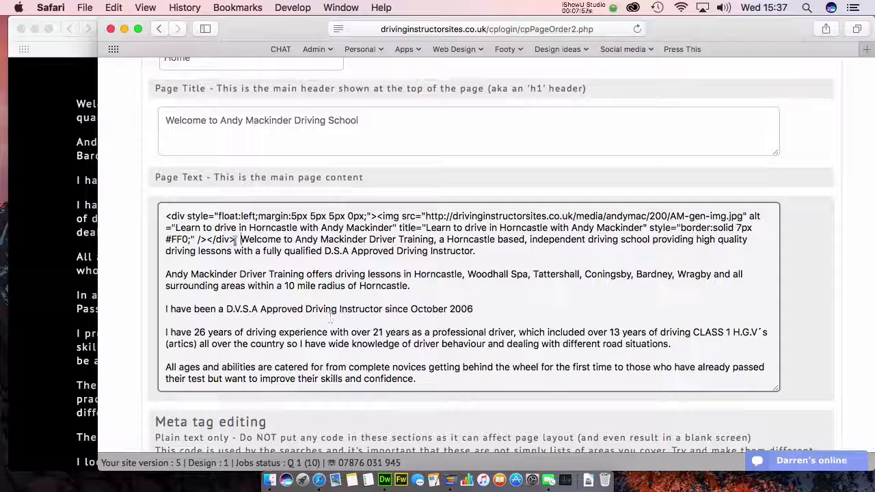
key("shift+Up")
key("shift+Up")
key("shift+Up")
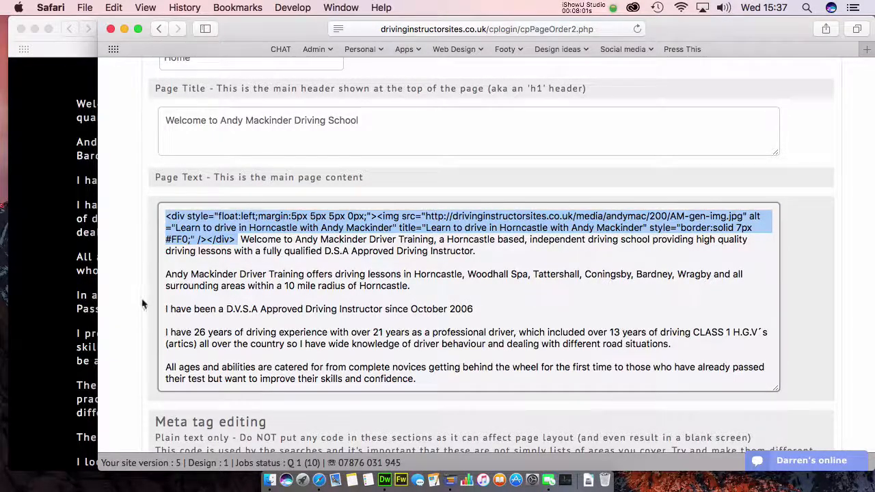
scroll(140, 295, "down", 5)
left_click(60, 263)
key("super+r")
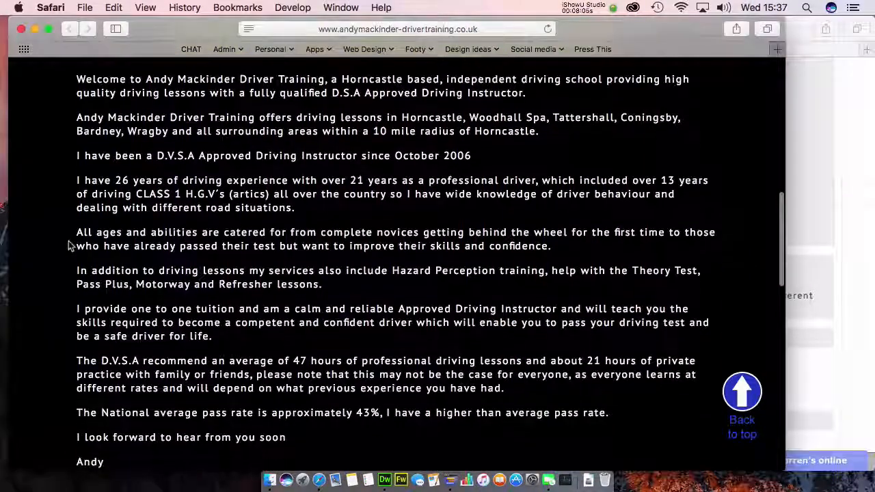
key("super+Tab")
scroll(475, 309, "down", 8)
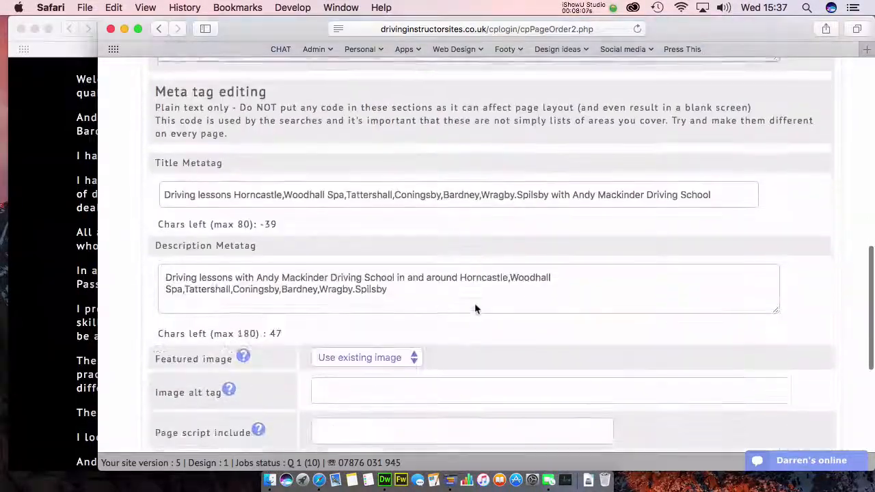
scroll(476, 309, "down", 5)
Step: Save the Home page and check the yellow-bordered image on the live site
left_click(495, 381)
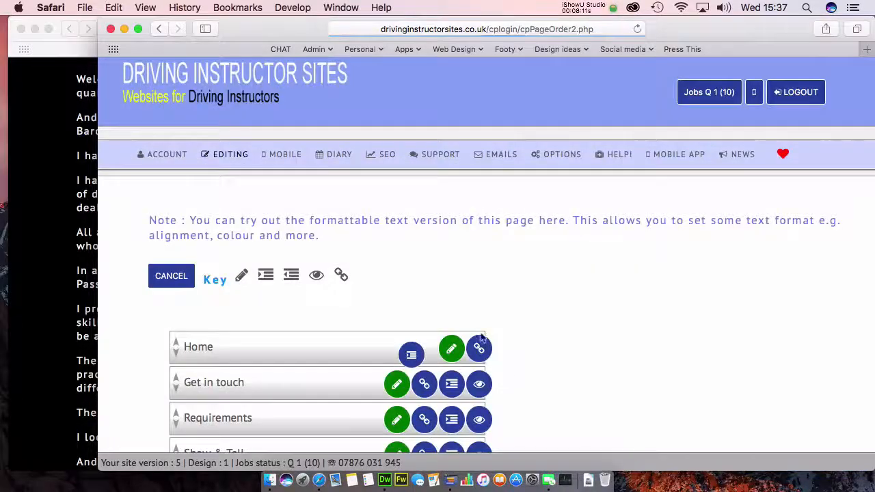
left_click(30, 299)
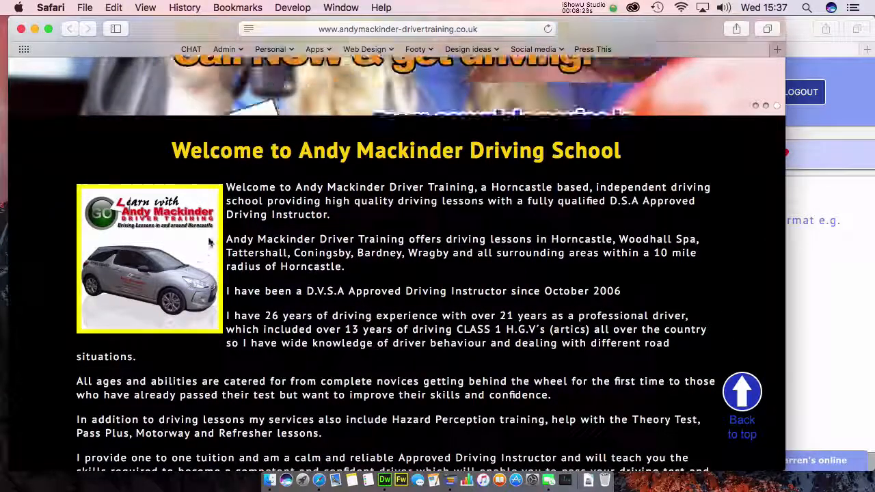
left_click(816, 281)
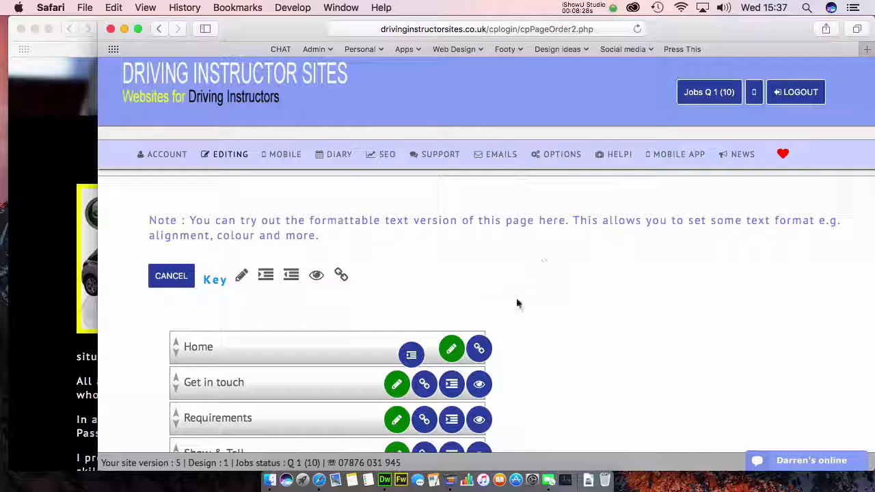
mouse_move(230, 164)
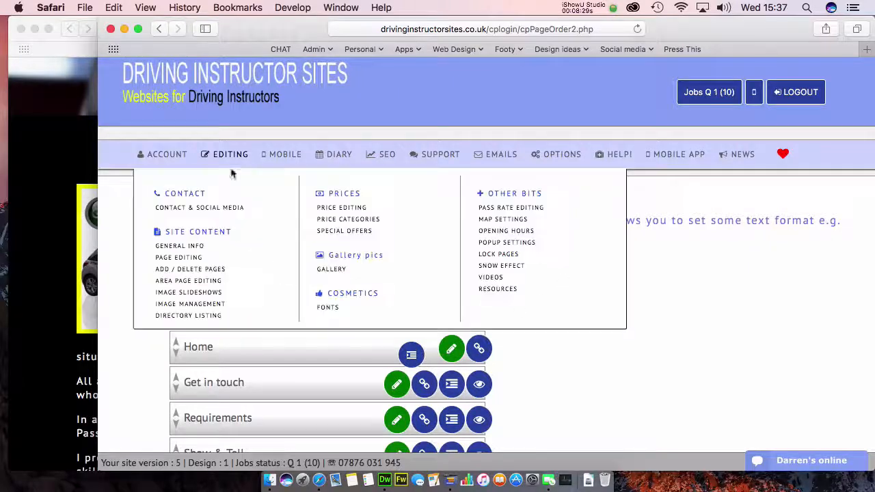
Step: Generate AM-gen-img.jpg code at 200 px, right-aligned, with a 6px white border
left_click(191, 308)
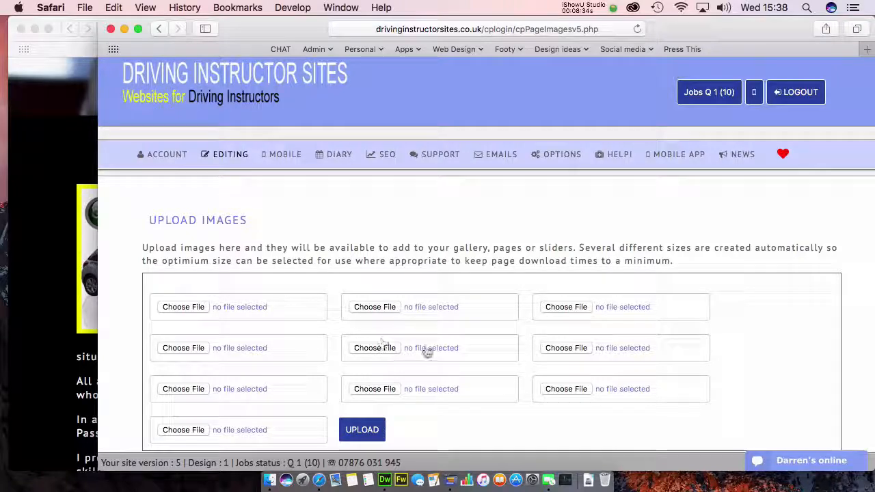
scroll(426, 351, "down", 5)
left_click(315, 400)
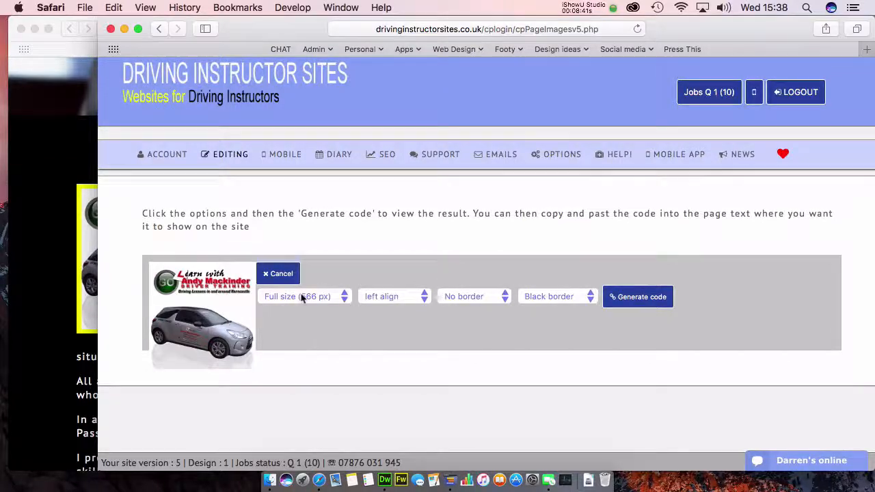
left_click(301, 296)
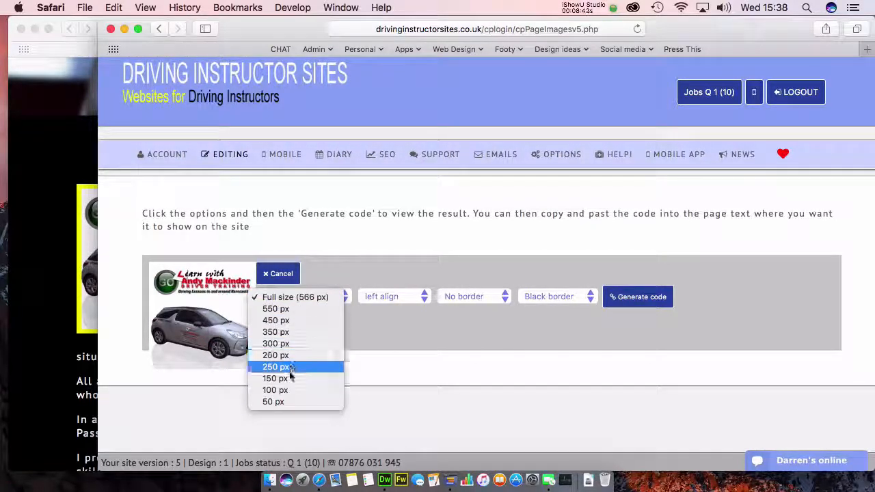
left_click(291, 368)
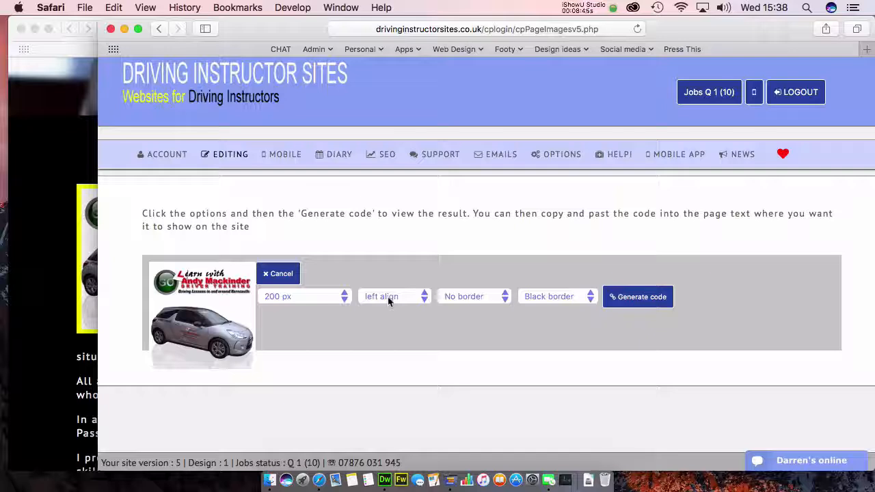
left_click(388, 299)
left_click(383, 307)
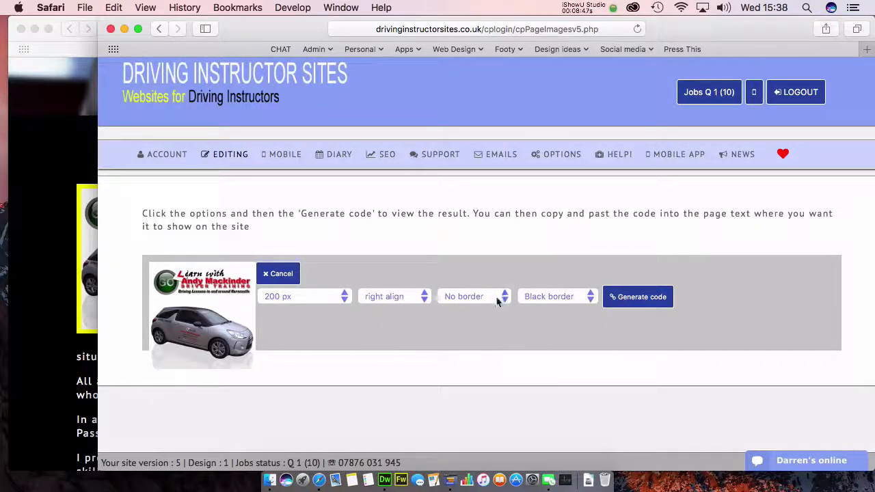
left_click(498, 302)
left_click(557, 298)
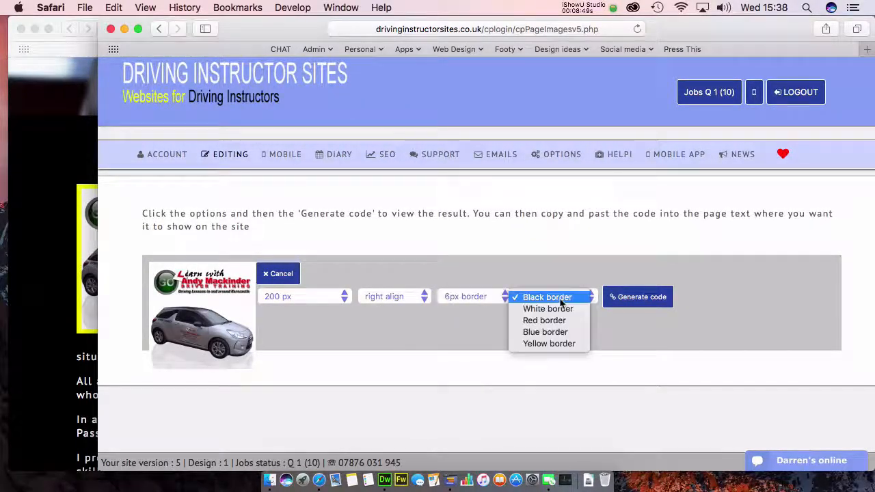
left_click(548, 308)
left_click(638, 298)
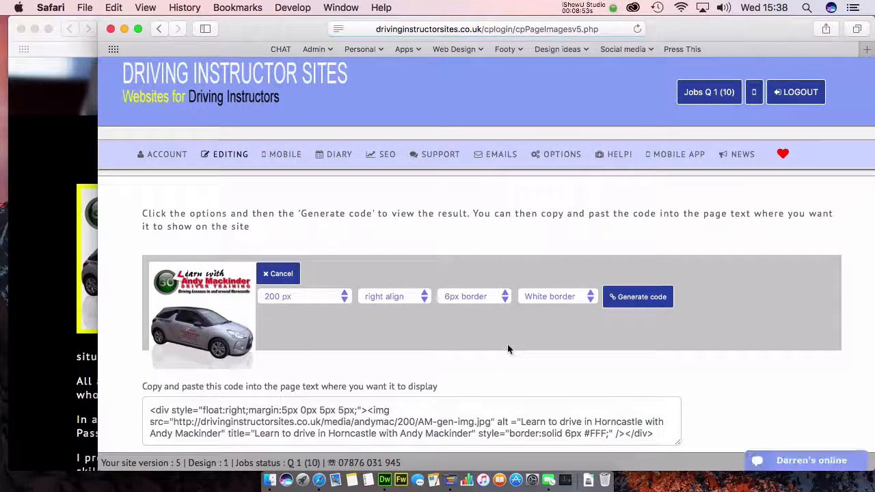
Step: Select the generated code and open the Home page for editing
scroll(508, 349, "down", 3)
left_click(381, 333)
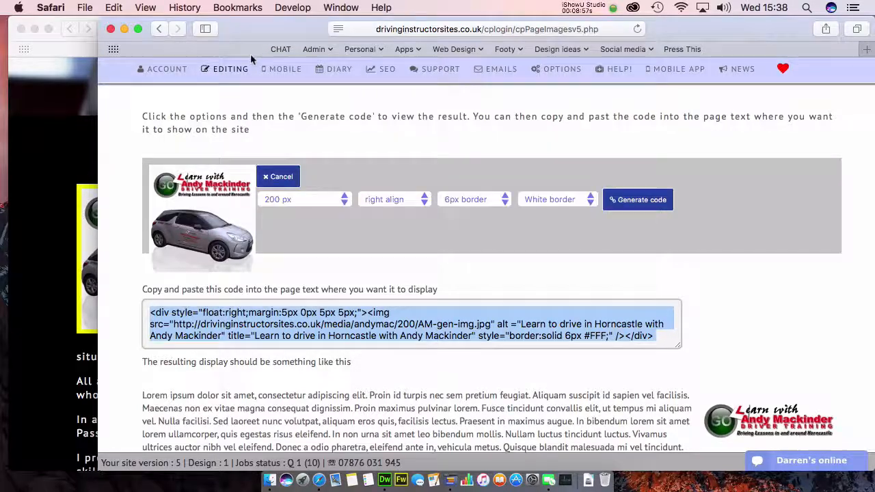
left_click(234, 67)
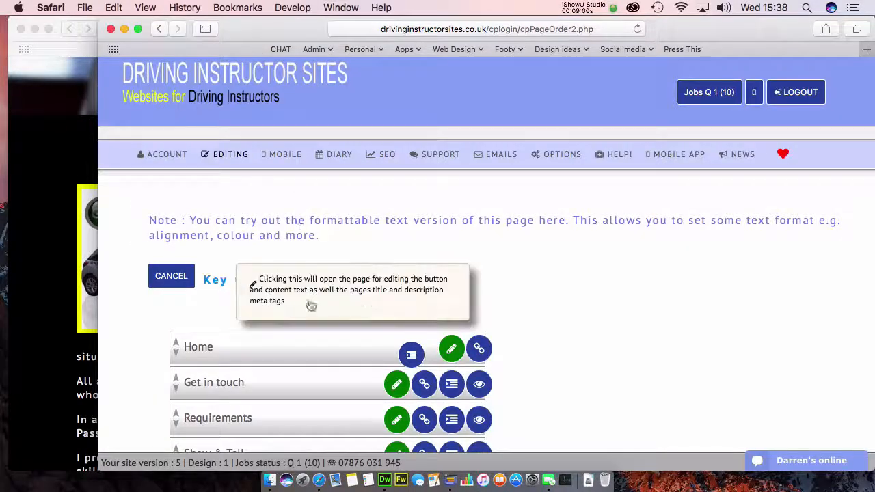
left_click(451, 349)
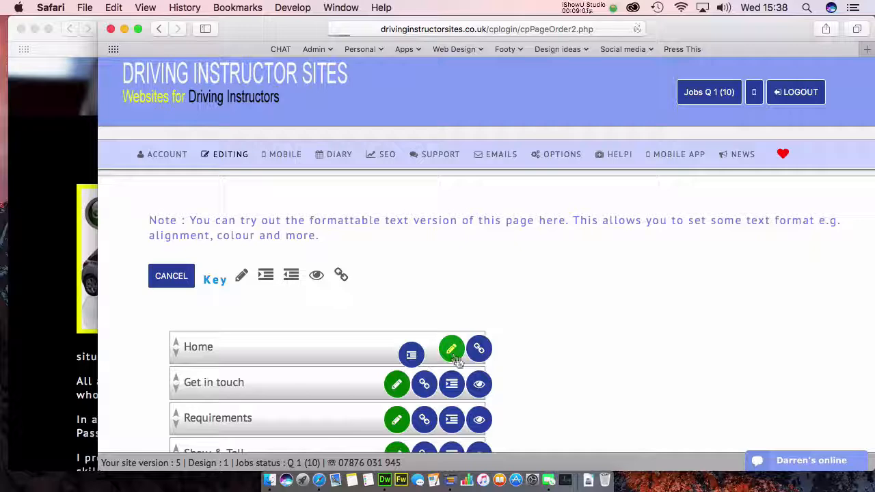
Step: Paste the white-bordered image code before the 'I provide one to one tuition' paragraph
scroll(422, 303, "down", 10)
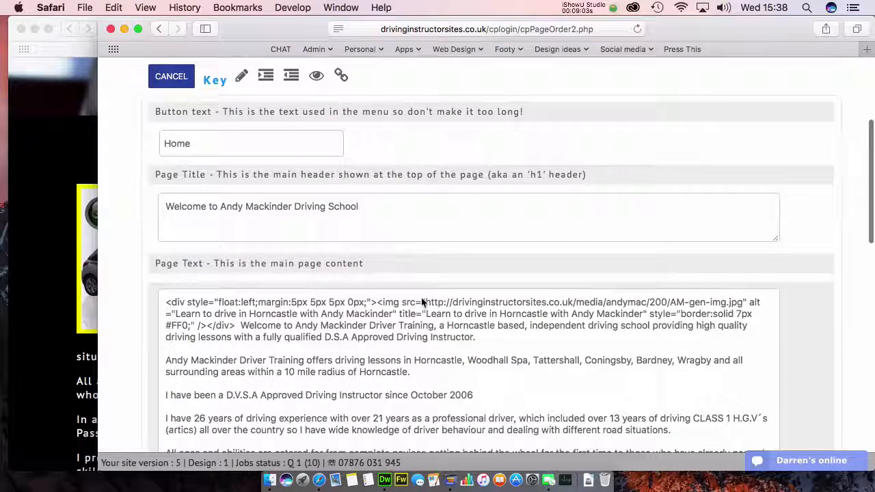
left_click(422, 303)
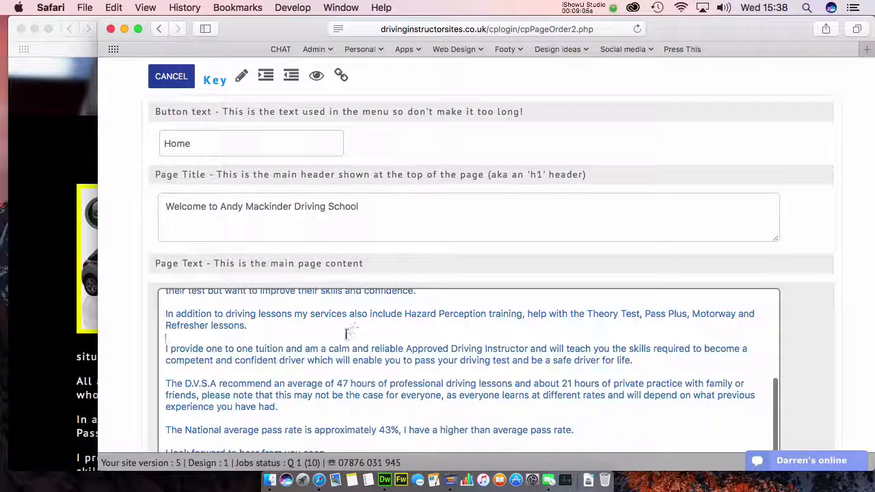
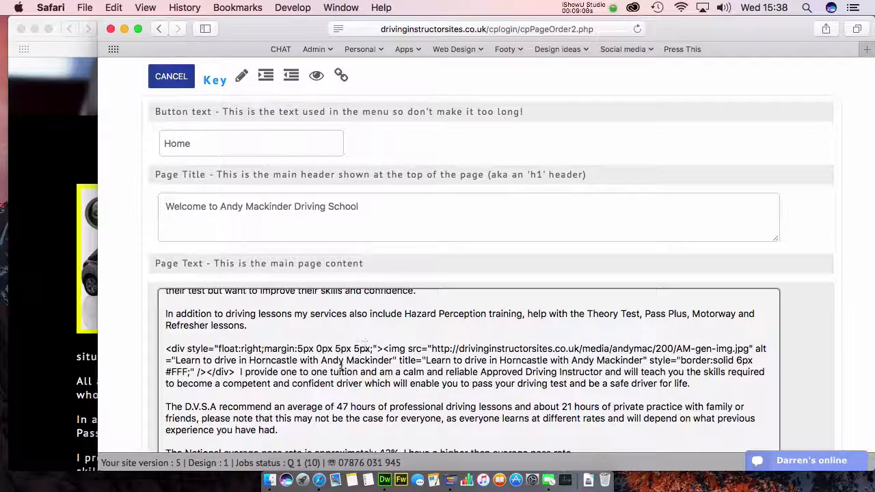
left_click_drag(240, 373, 168, 351)
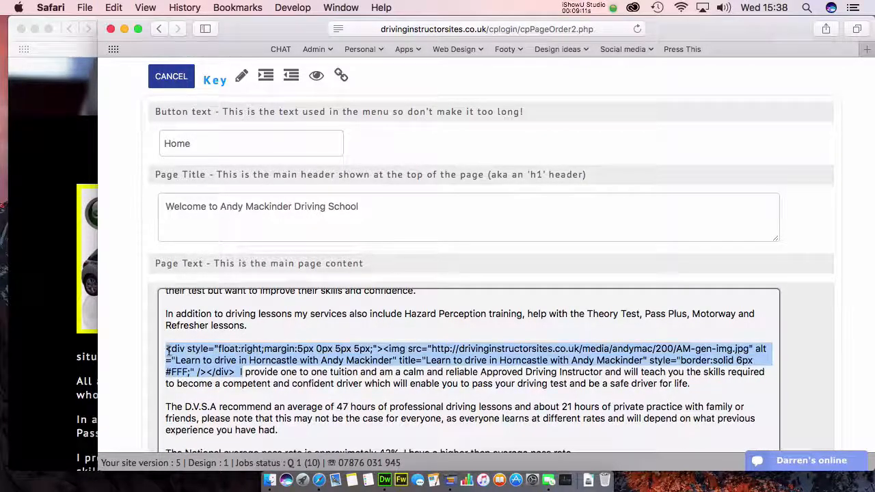
left_click(265, 391)
left_click_drag(235, 373, 167, 350)
Step: Save the Home page changes and bring the live site forward
scroll(314, 378, "down", 3)
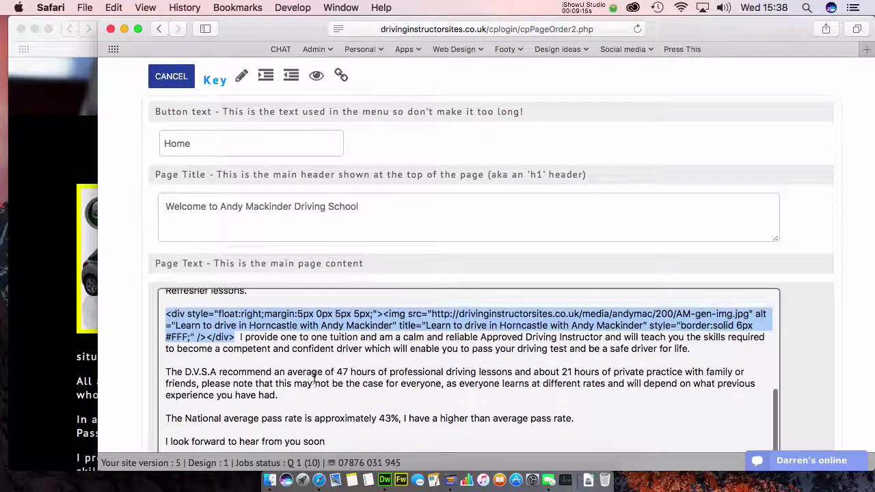
scroll(135, 347, "down", 15)
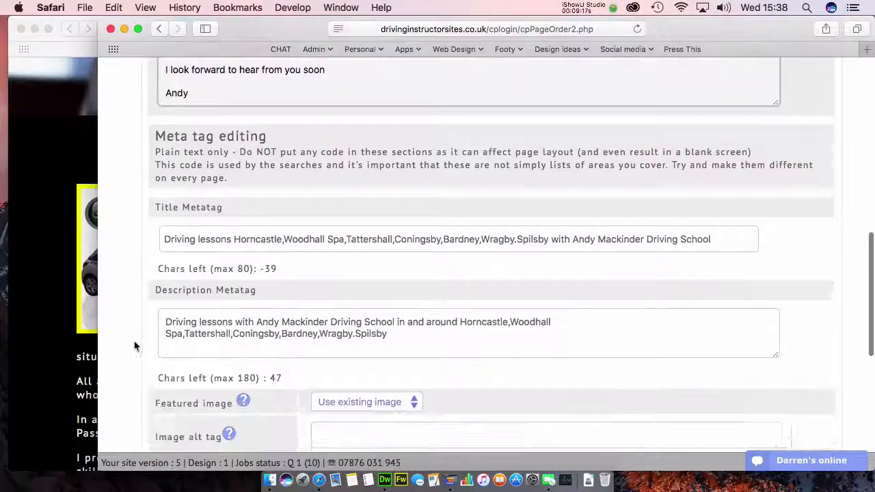
mouse_move(292, 314)
left_click(513, 415)
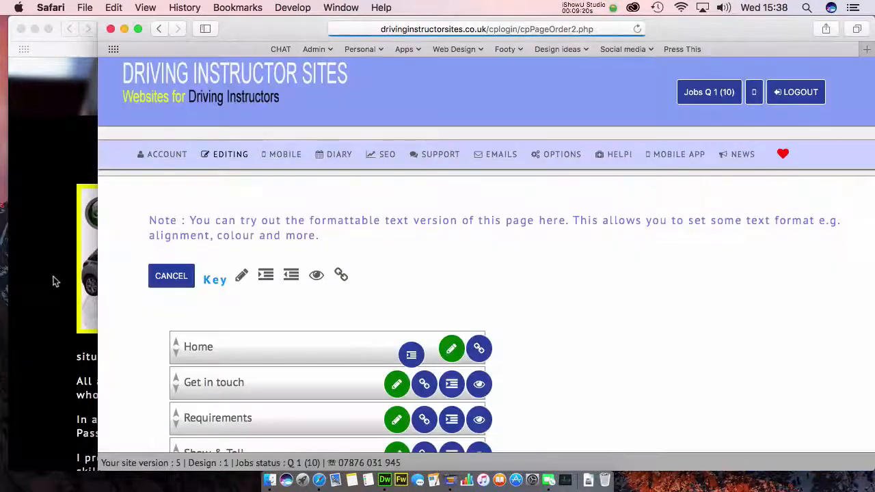
left_click(55, 280)
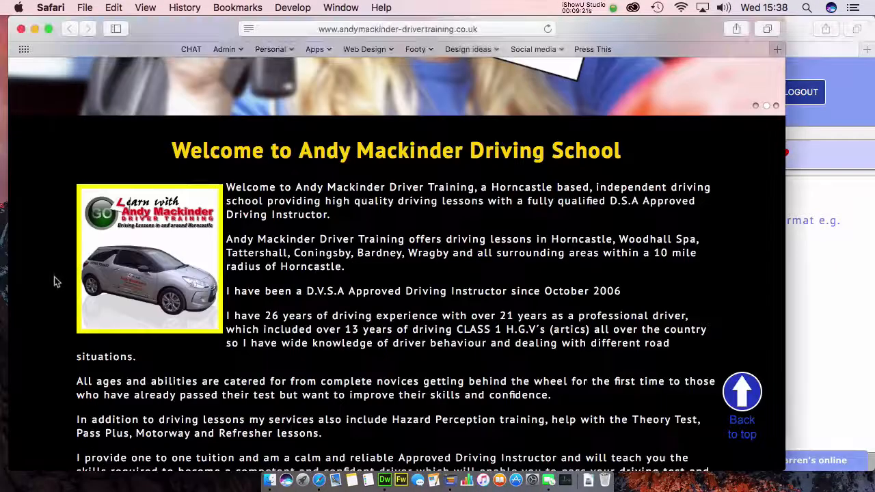
Step: Reload the live home page and check the white-bordered car image floated right beside the tuition paragraph
key("super+r")
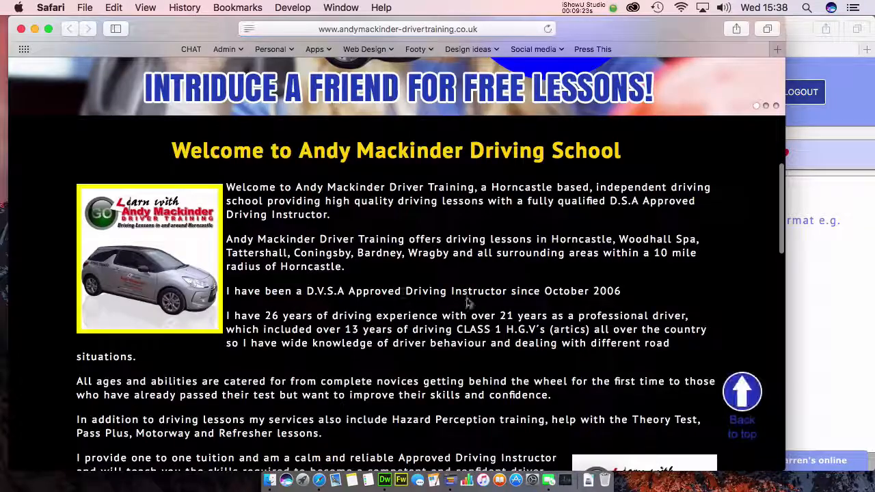
scroll(469, 303, "down", 5)
scroll(470, 303, "down", 1)
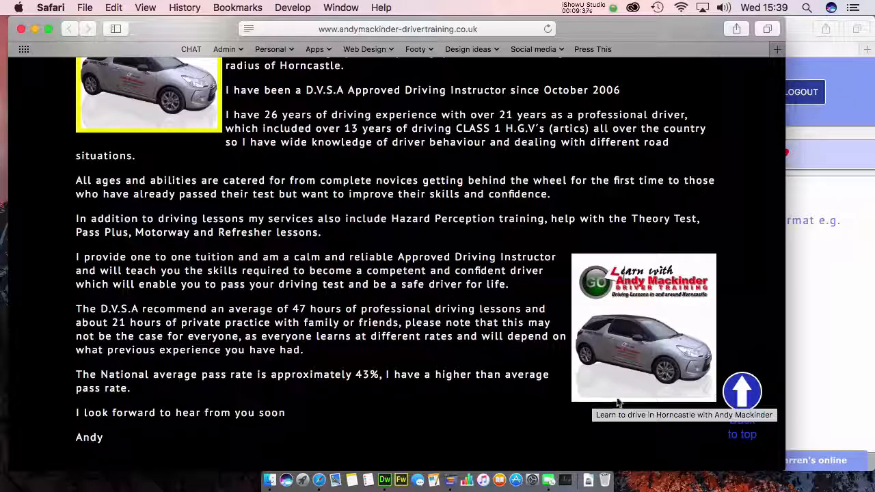
scroll(714, 374, "up", 1)
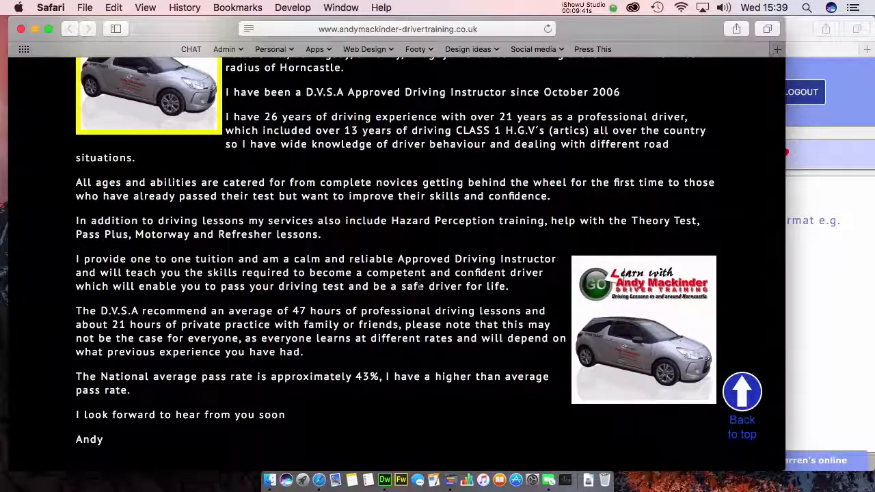
scroll(646, 405, "up", 3)
scroll(420, 289, "up", 10)
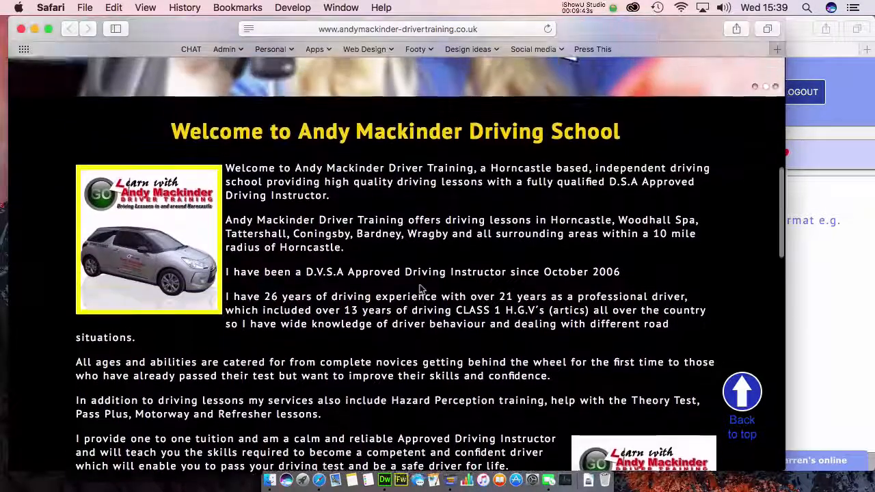
scroll(420, 289, "down", 4)
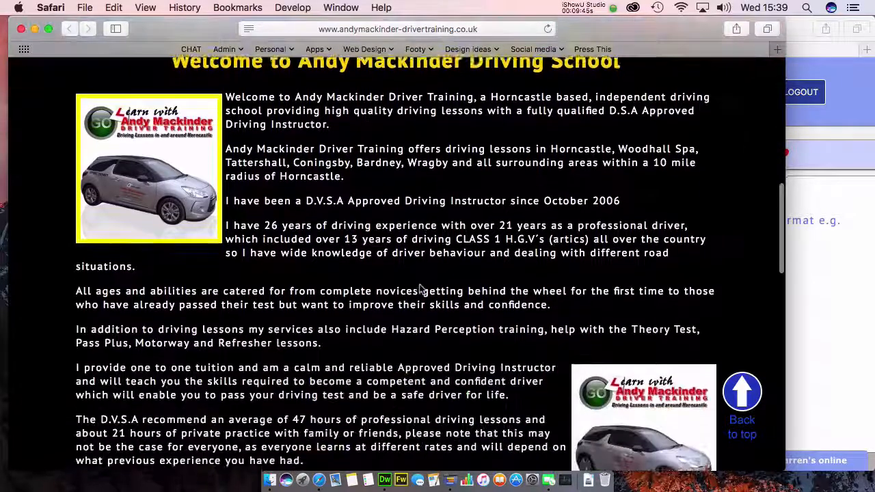
scroll(422, 290, "up", 2)
scroll(422, 290, "up", 1)
left_click(853, 311)
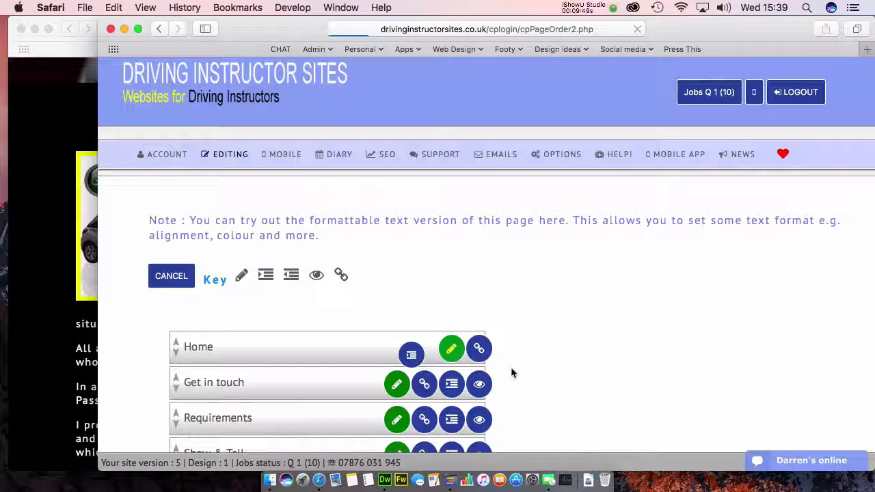
Step: Delete the right-floated AM-gen-img.jpg embed code from the Home page text
scroll(308, 331, "down", 5)
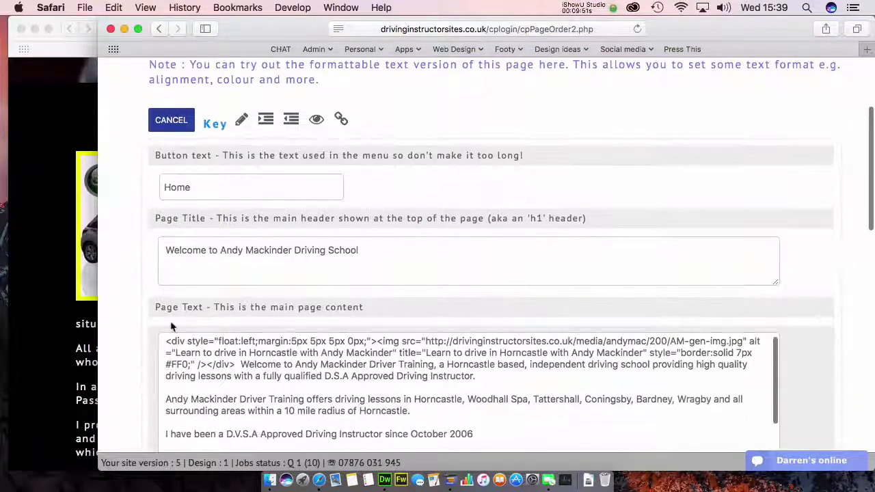
scroll(128, 322, "down", 6)
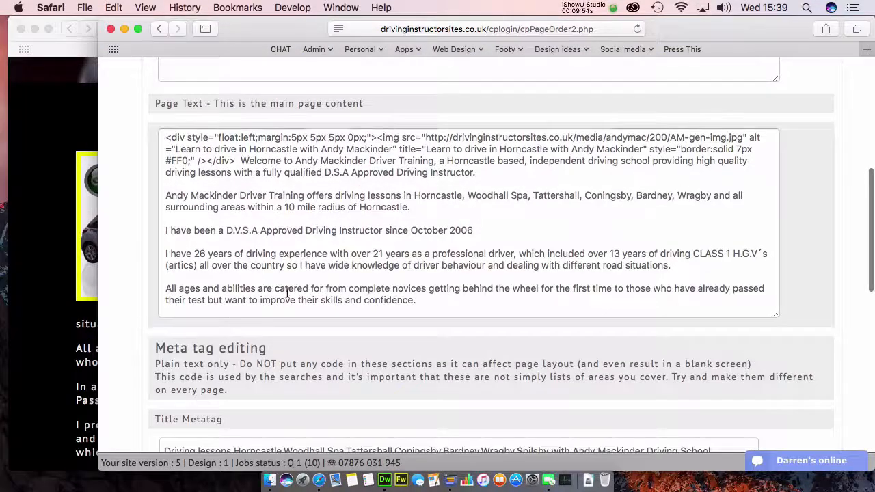
left_click(287, 293)
scroll(285, 284, "down", 5)
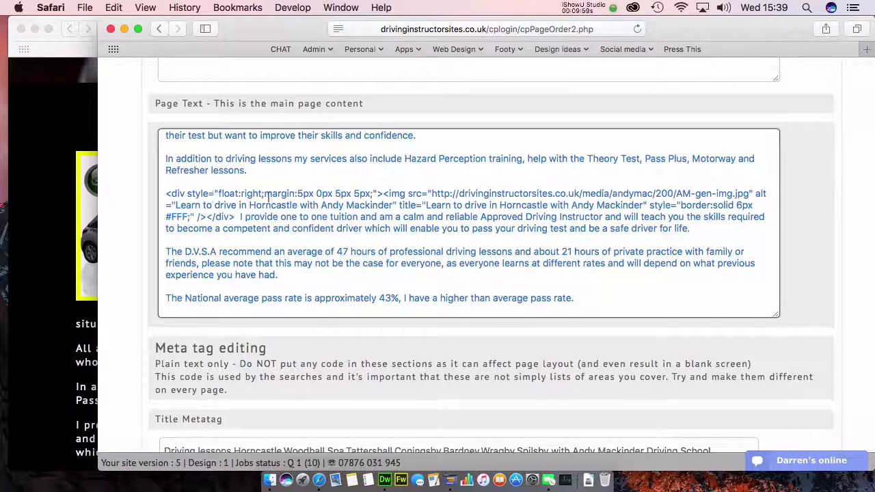
double_click(177, 193)
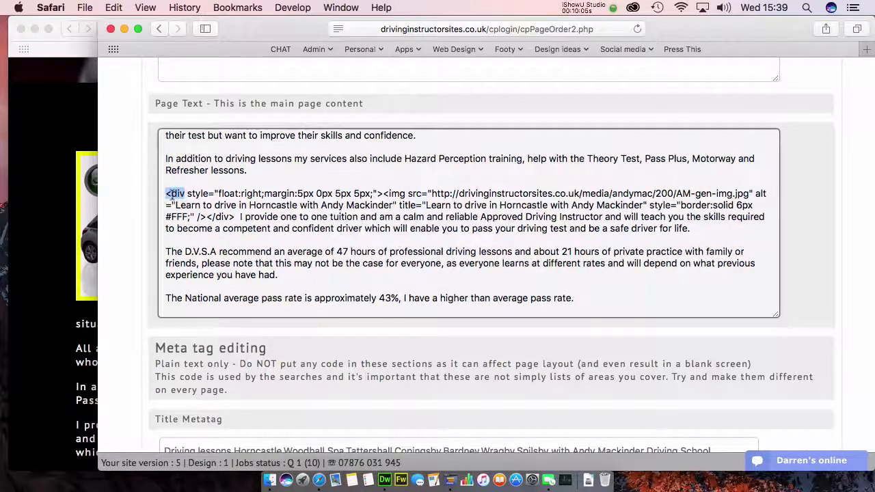
left_click_drag(206, 216, 165, 195)
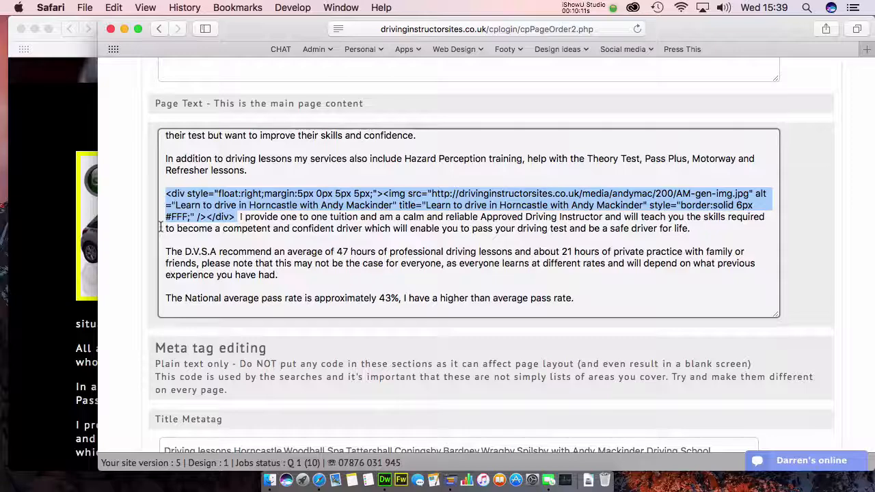
key("BackSpace")
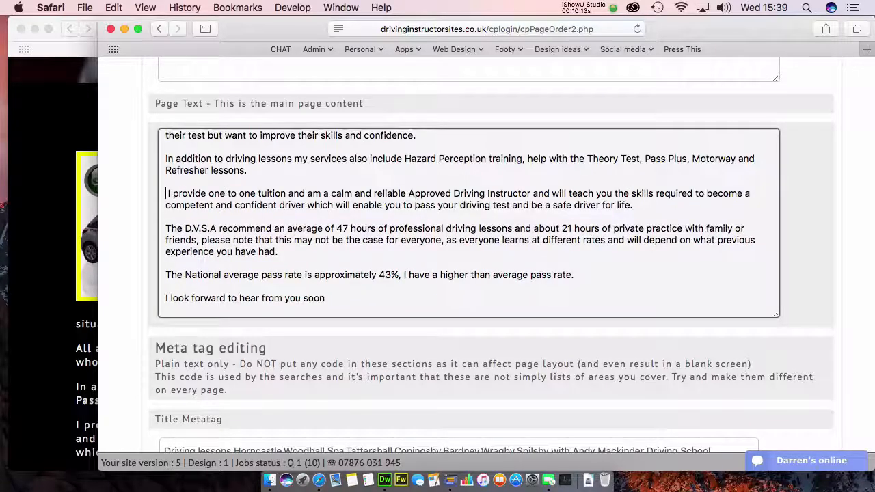
Step: Delete the image embed before 'Welcome' and its leftover space, then save the Home page
scroll(233, 224, "up", 5)
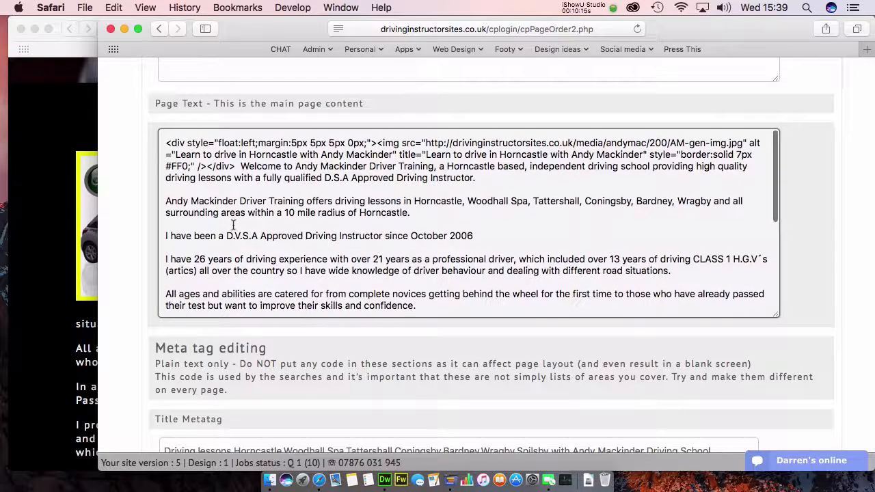
left_click_drag(235, 165, 156, 142)
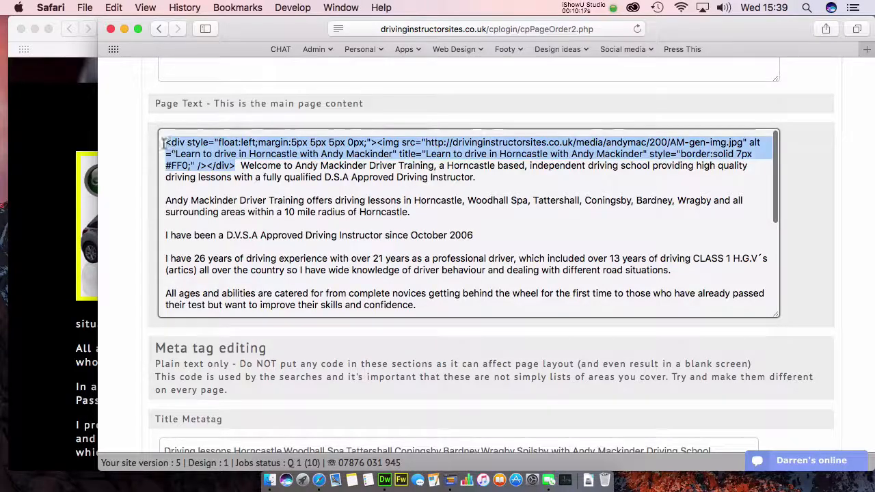
key("BackSpace")
key("Delete")
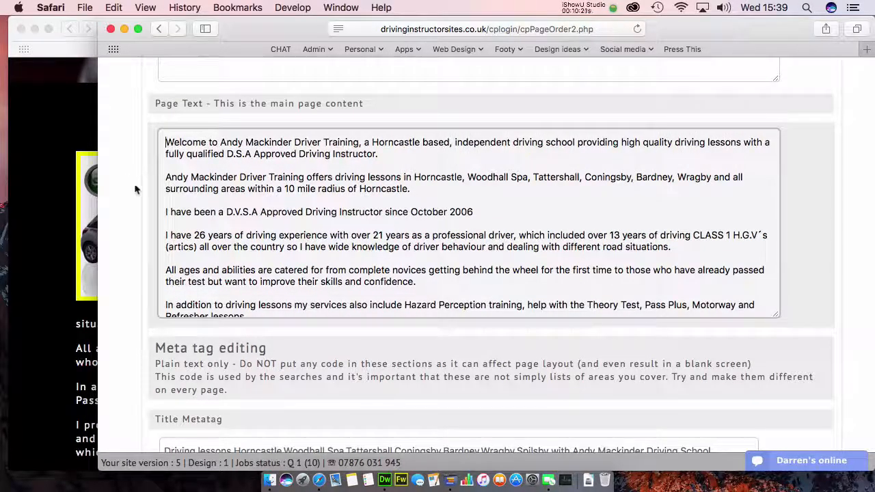
scroll(136, 189, "down", 15)
left_click(482, 227)
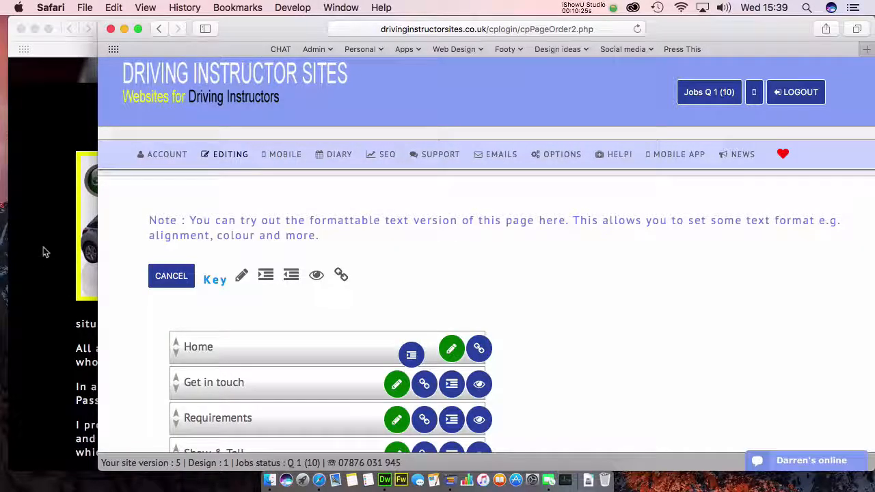
Step: Reload the live home page to confirm both car images are gone from the welcome text
left_click(43, 247)
key("super+r")
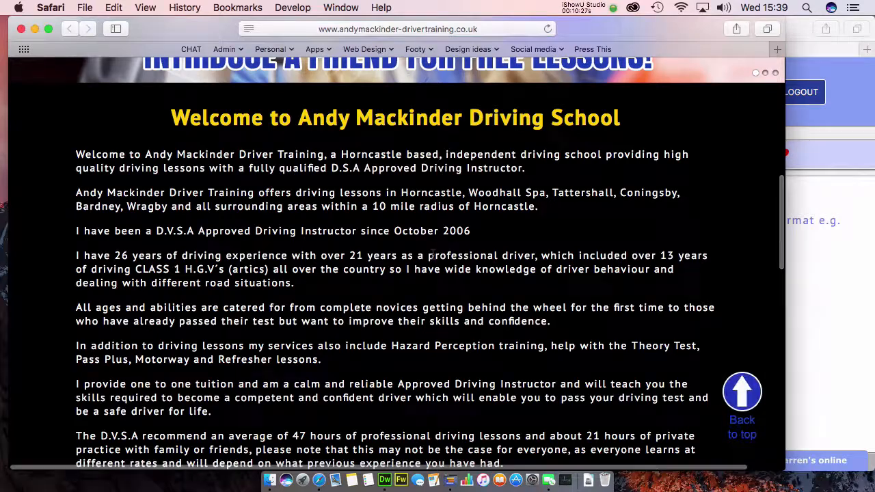
left_click(841, 260)
mouse_move(216, 163)
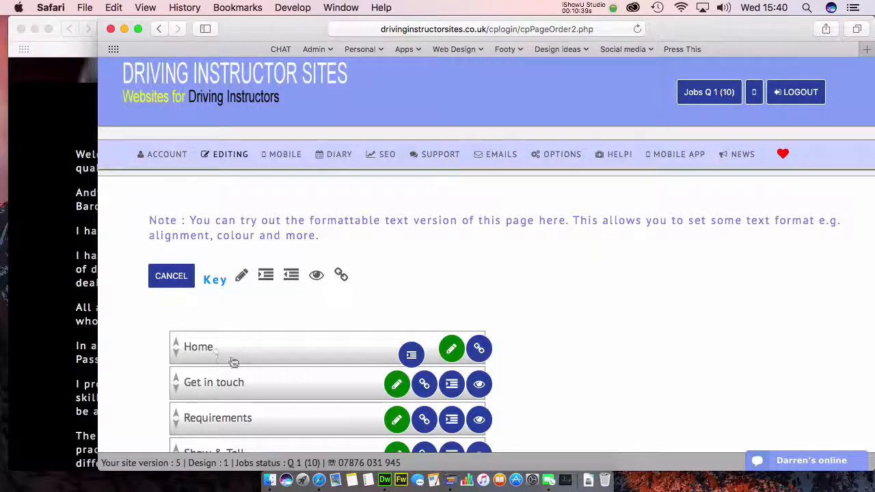
left_click(70, 195)
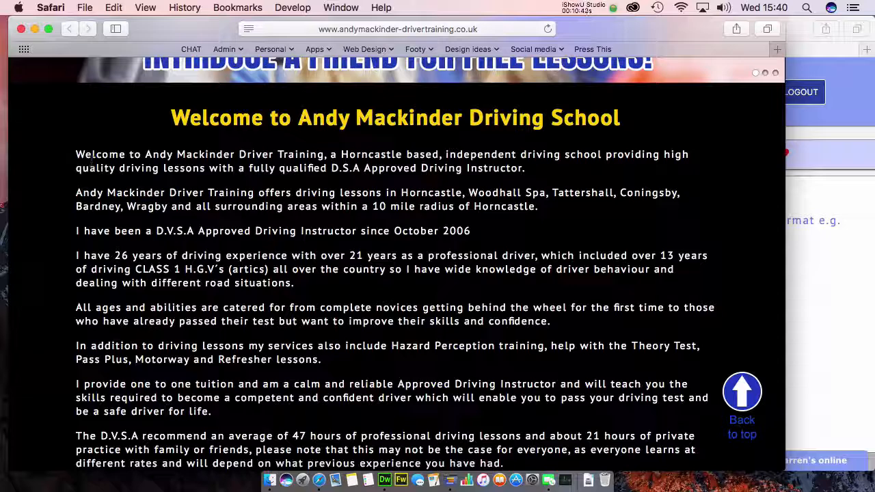
left_click(840, 258)
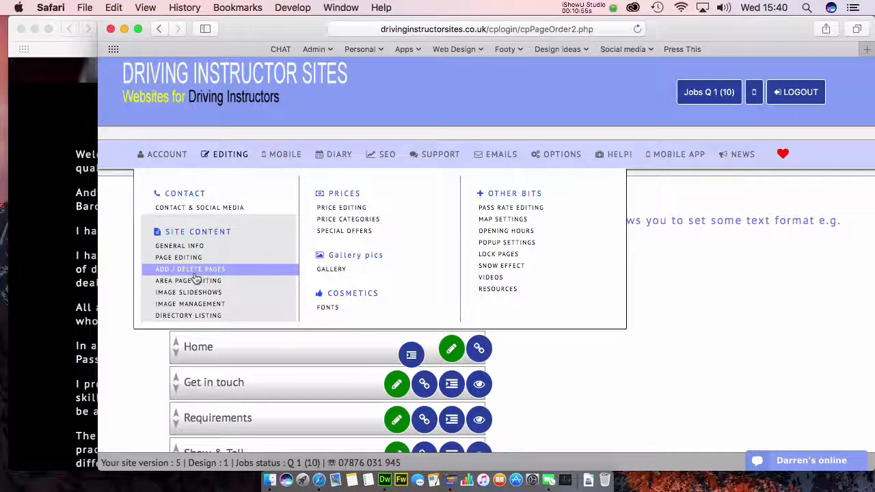
Step: Rotate AM-gen-img.jpg clockwise in Image Management and reload the page
left_click(199, 308)
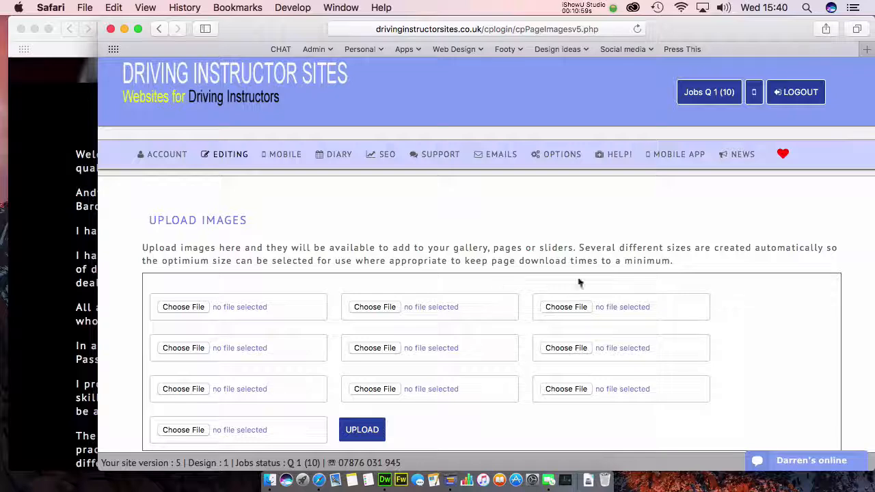
scroll(752, 338, "down", 5)
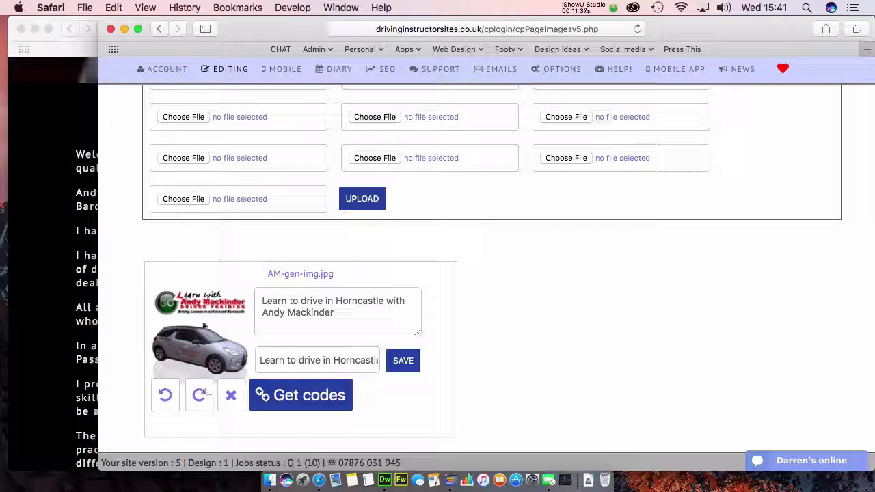
left_click(199, 397)
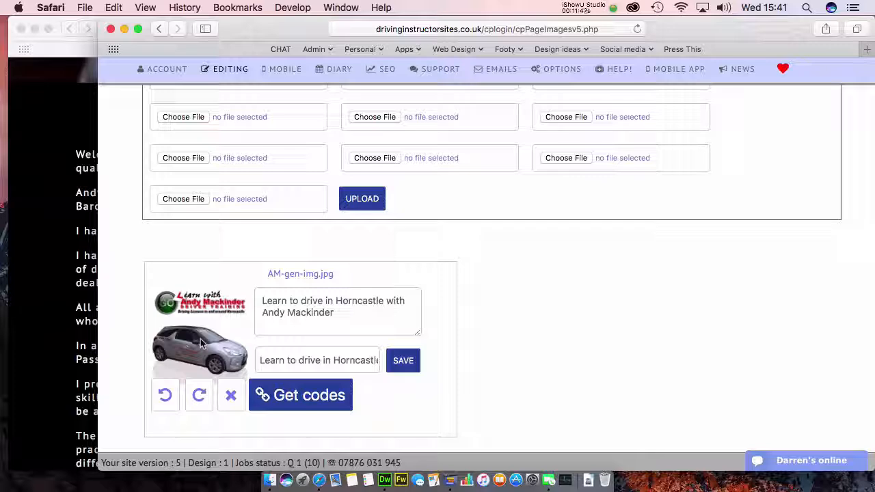
left_click(615, 30)
key("Return")
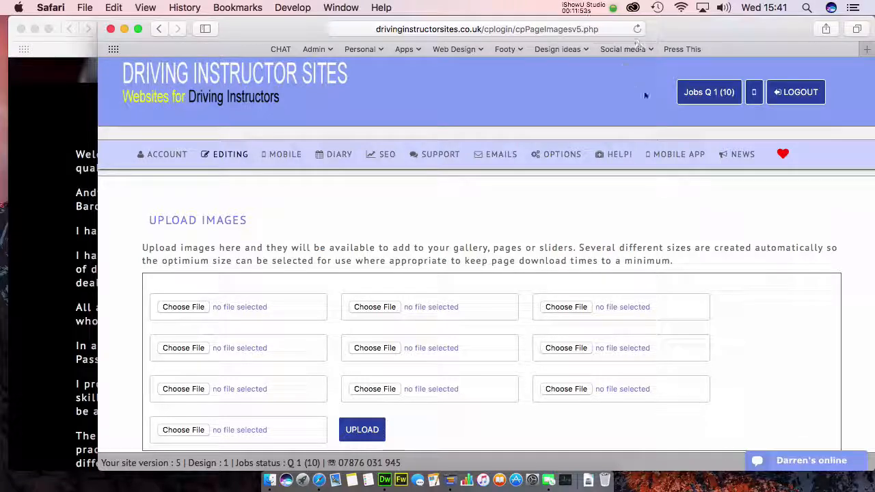
Step: Reload to view the rotated AM-gen-img.jpg, then rotate it back anticlockwise
scroll(632, 113, "down", 3)
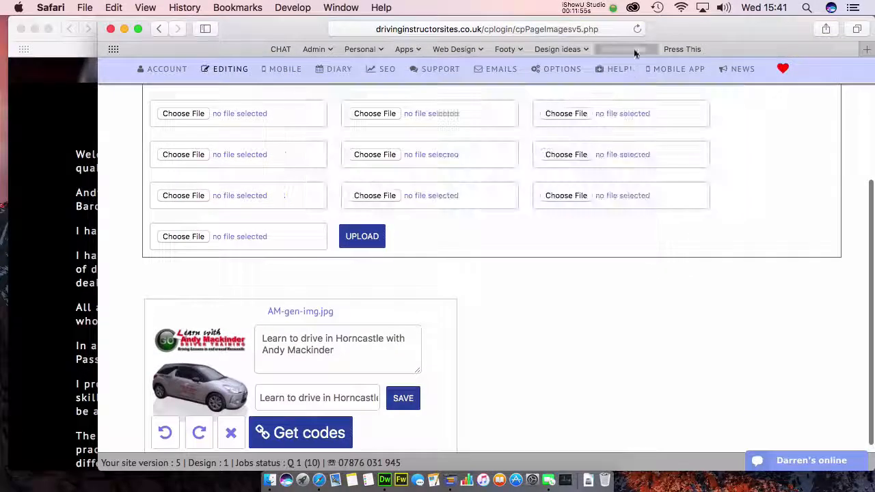
left_click(637, 31)
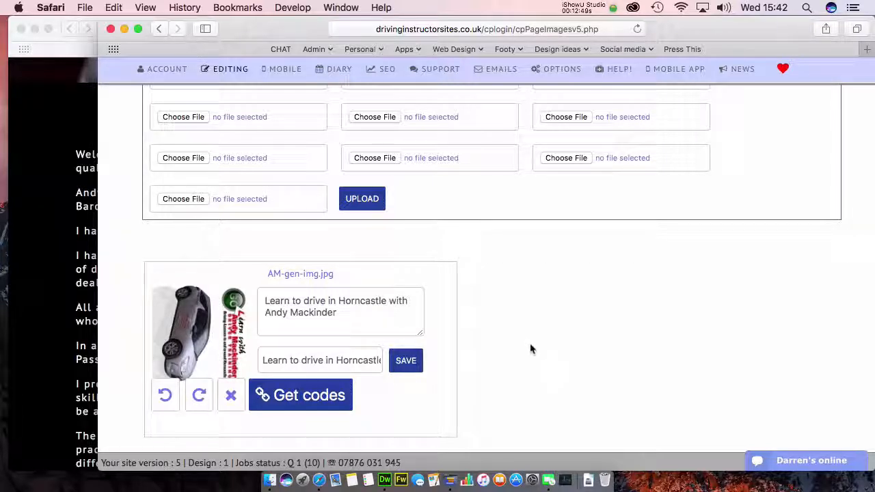
scroll(530, 349, "down", 2)
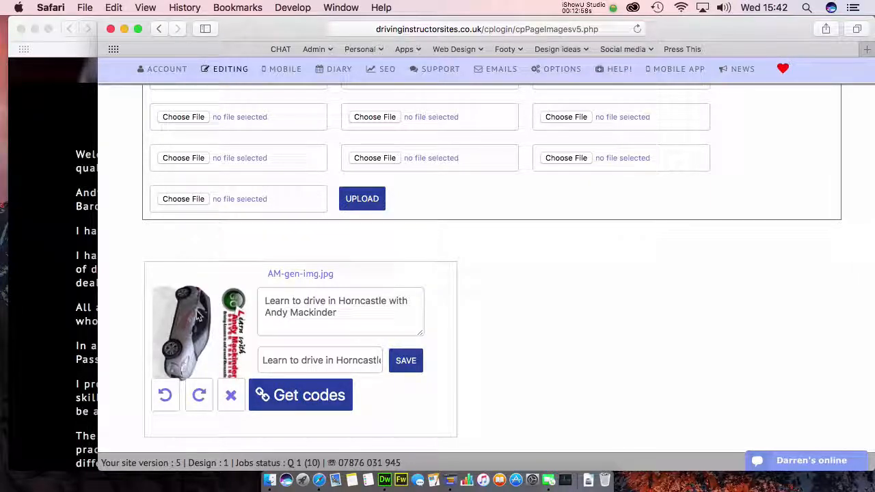
left_click(166, 400)
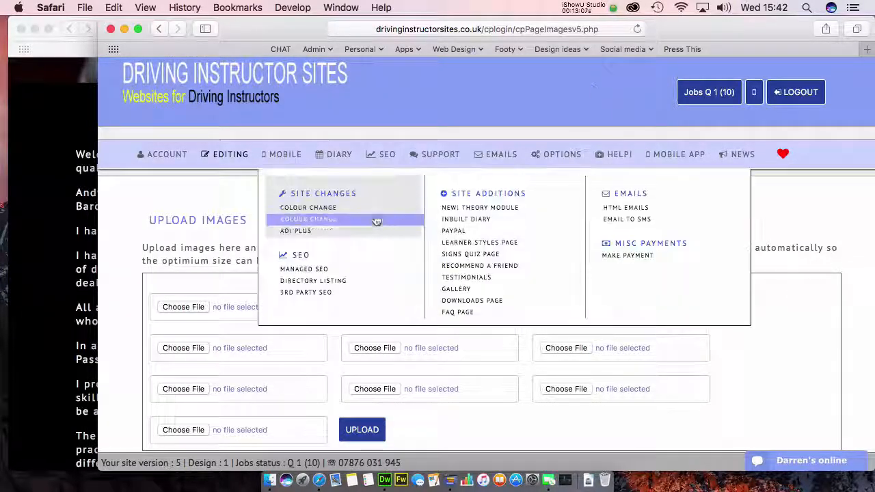
Step: Reopen Image Management from the page order list and confirm AM-gen-img.jpg is upright again
left_click(231, 161)
mouse_move(230, 164)
left_click(189, 304)
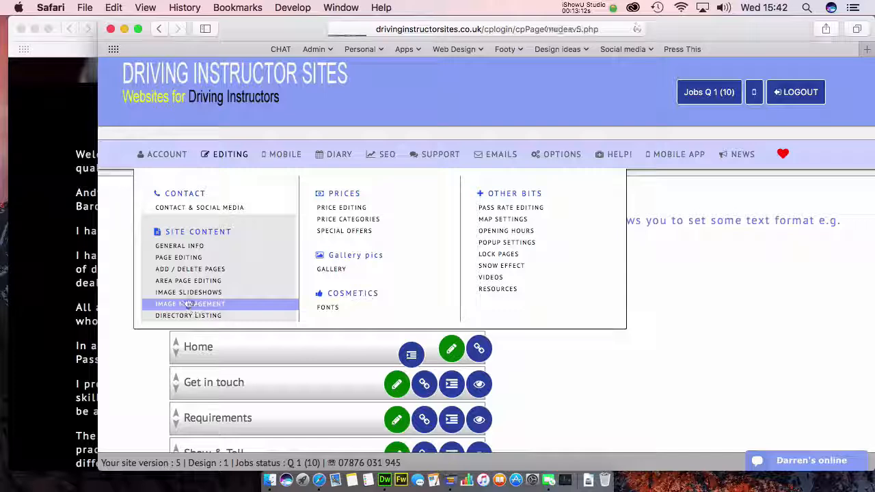
scroll(189, 297, "down", 5)
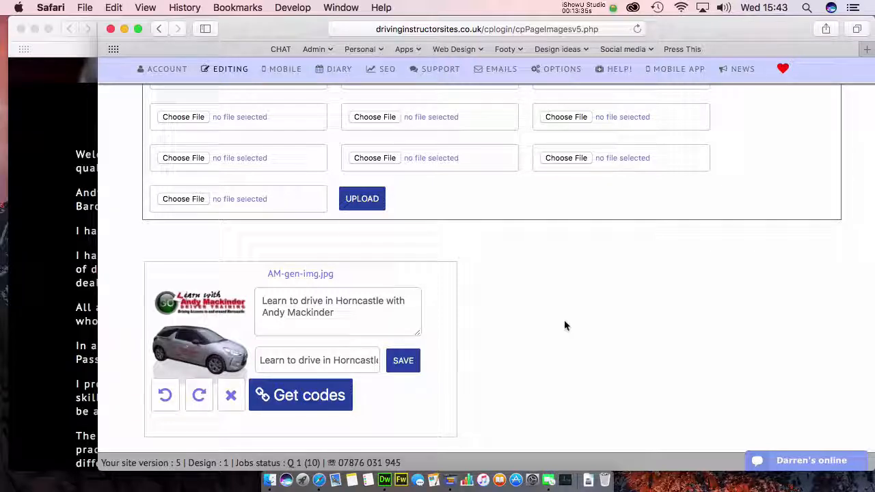
scroll(545, 301, "up", 3)
scroll(545, 302, "up", 5)
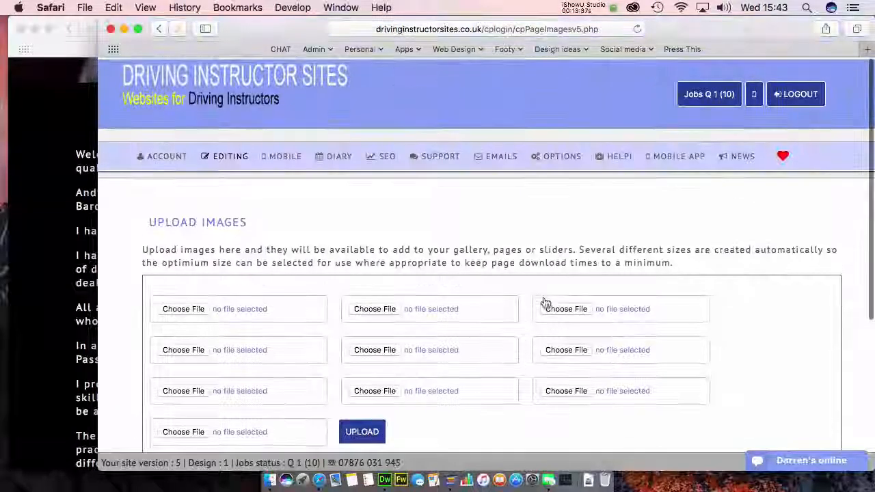
scroll(411, 219, "down", 5)
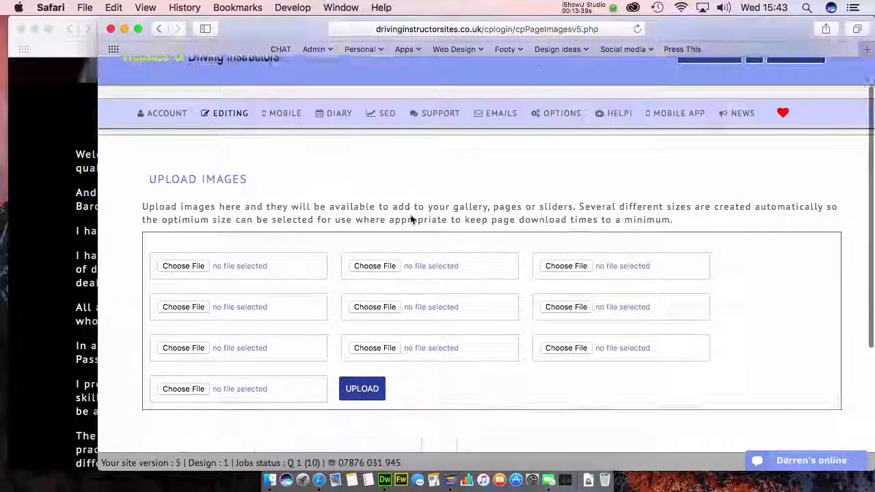
scroll(491, 283, "up", 5)
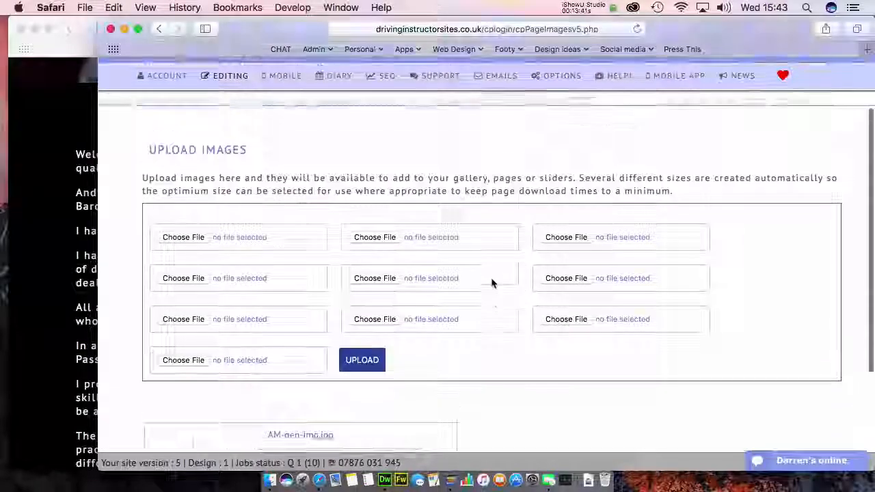
scroll(492, 283, "down", 6)
scroll(492, 283, "up", 5)
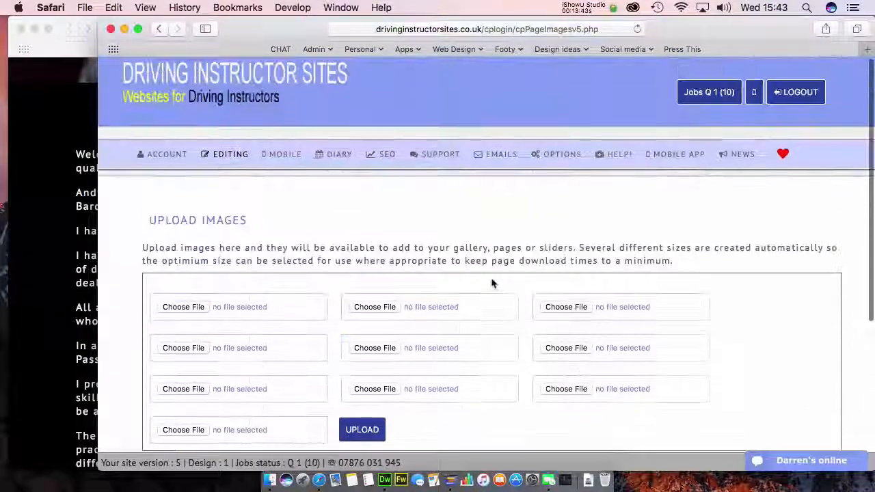